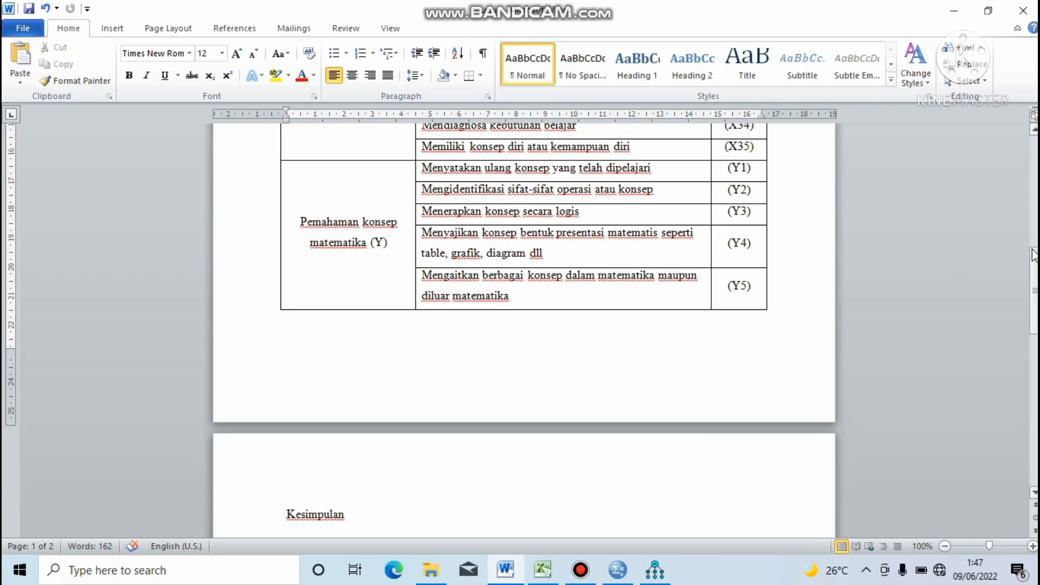
Step: Read through the case study's latent variables, indicators and codes in the table, and view the matching response data in Excel
{"action": "left_click_drag", "start_coordinate": [1034, 260], "coordinate": [1034, 146]}
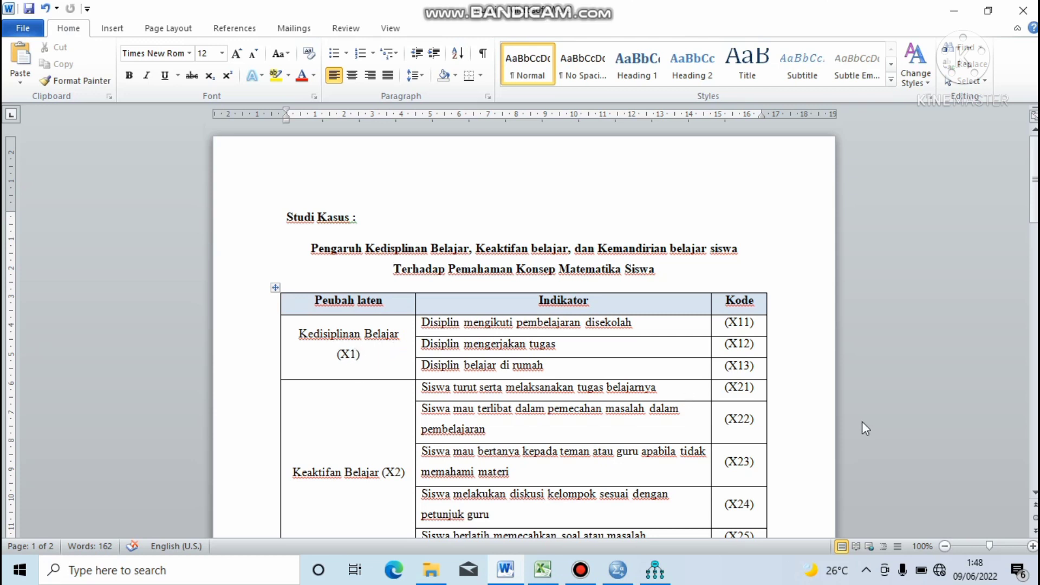
{"action": "left_click_drag", "start_coordinate": [1034, 222], "coordinate": [1035, 268]}
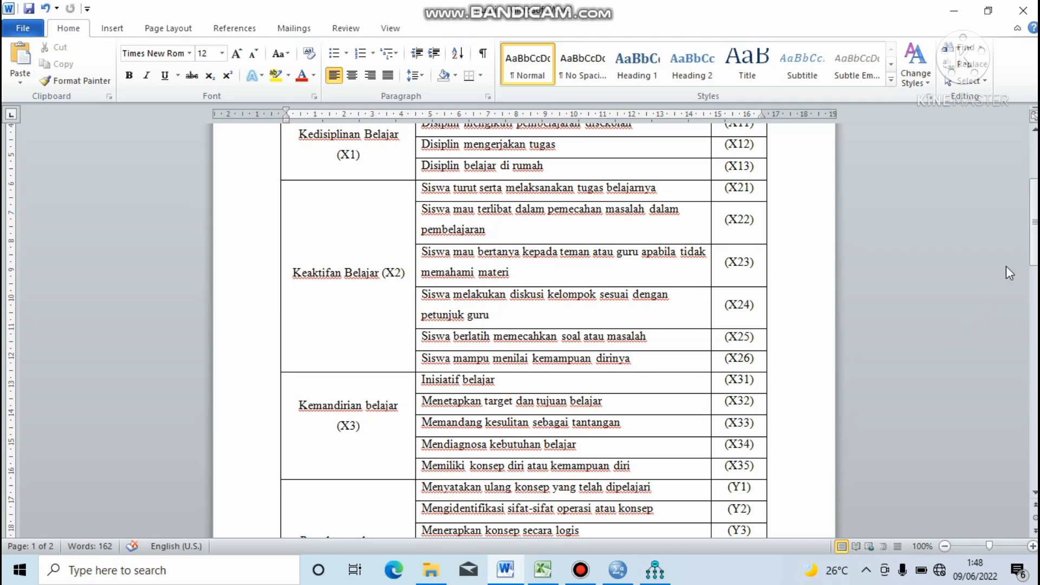
{"action": "left_click_drag", "start_coordinate": [1030, 259], "coordinate": [1031, 288]}
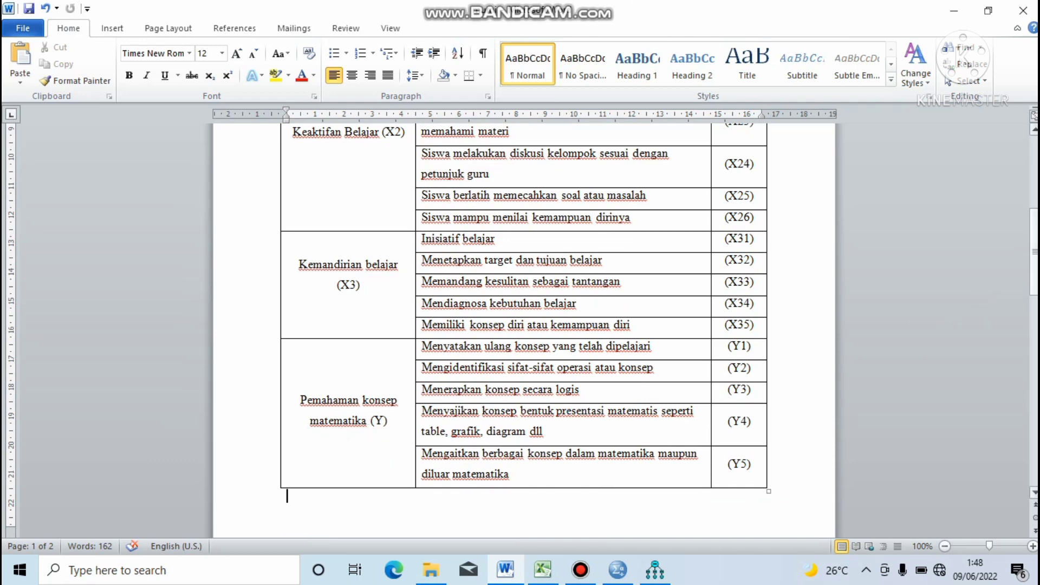
{"action": "left_click_drag", "start_coordinate": [1033, 252], "coordinate": [1033, 182]}
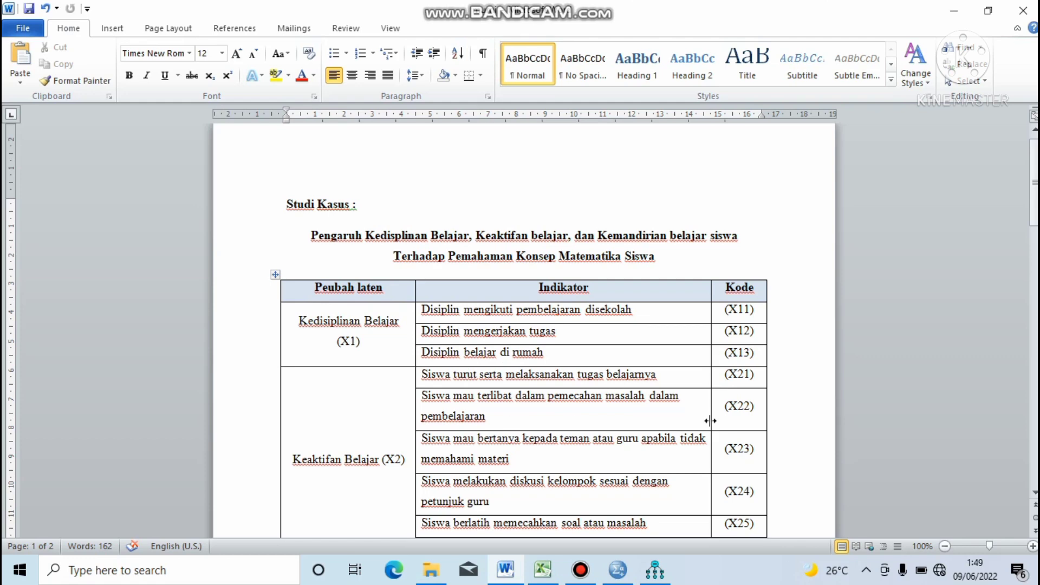
{"action": "left_click_drag", "start_coordinate": [1034, 225], "coordinate": [1034, 261]}
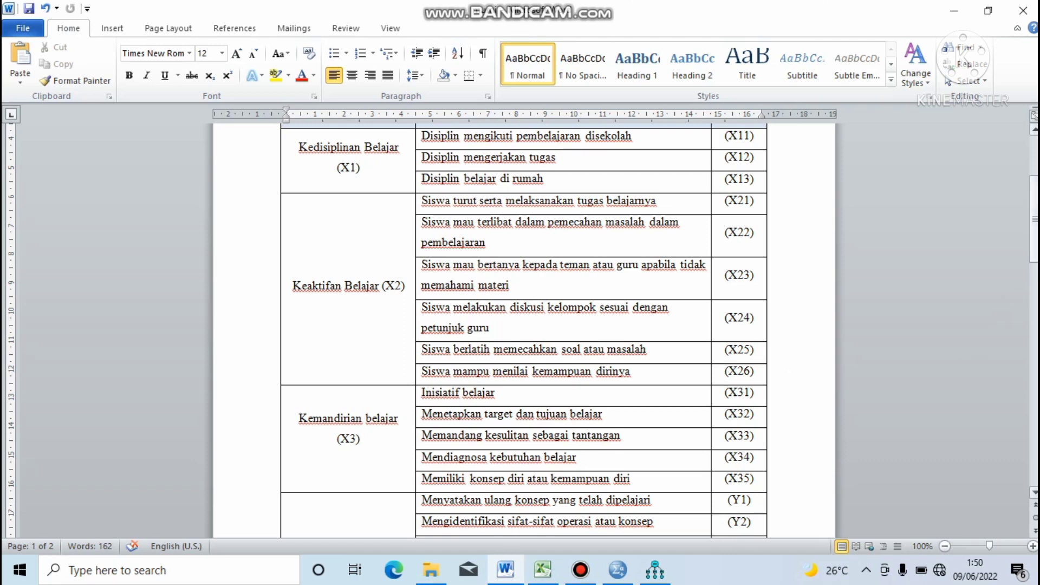
{"action": "left_click_drag", "start_coordinate": [1033, 257], "coordinate": [1033, 287]}
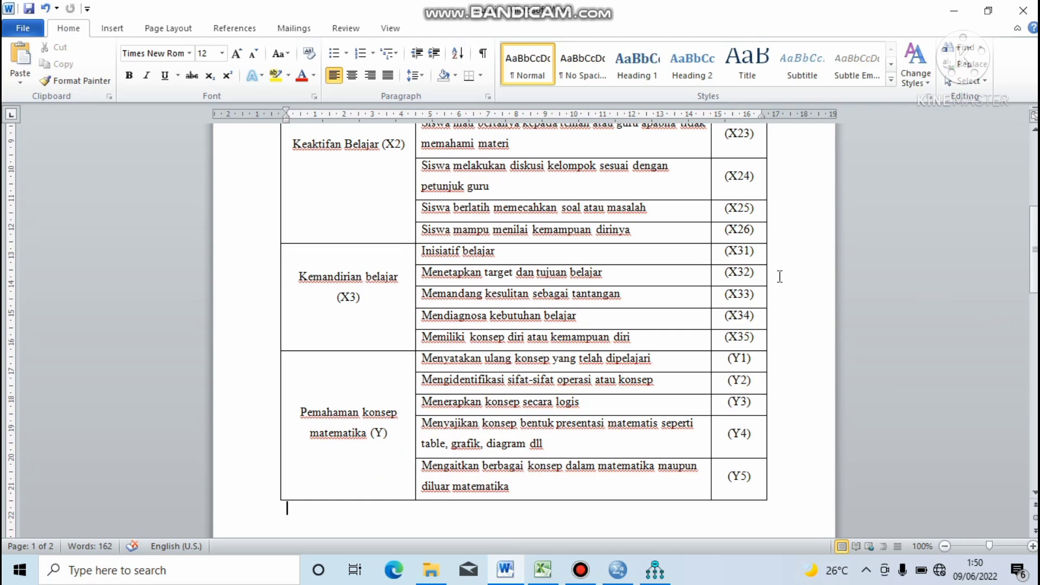
{"action": "left_click_drag", "start_coordinate": [779, 276], "coordinate": [441, 278]}
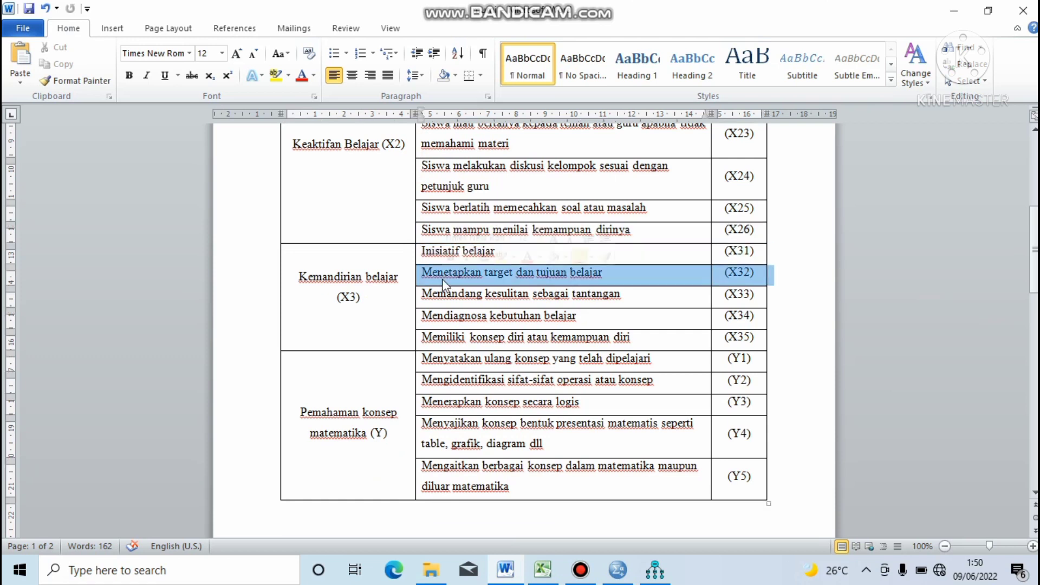
{"action": "left_click", "coordinate": [397, 290]}
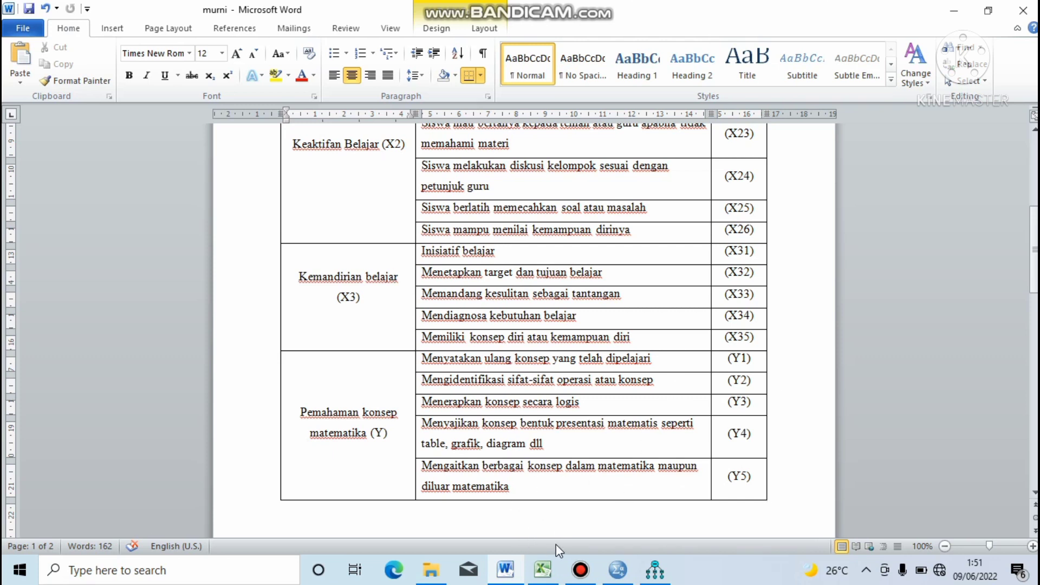
{"action": "left_click", "coordinate": [542, 569]}
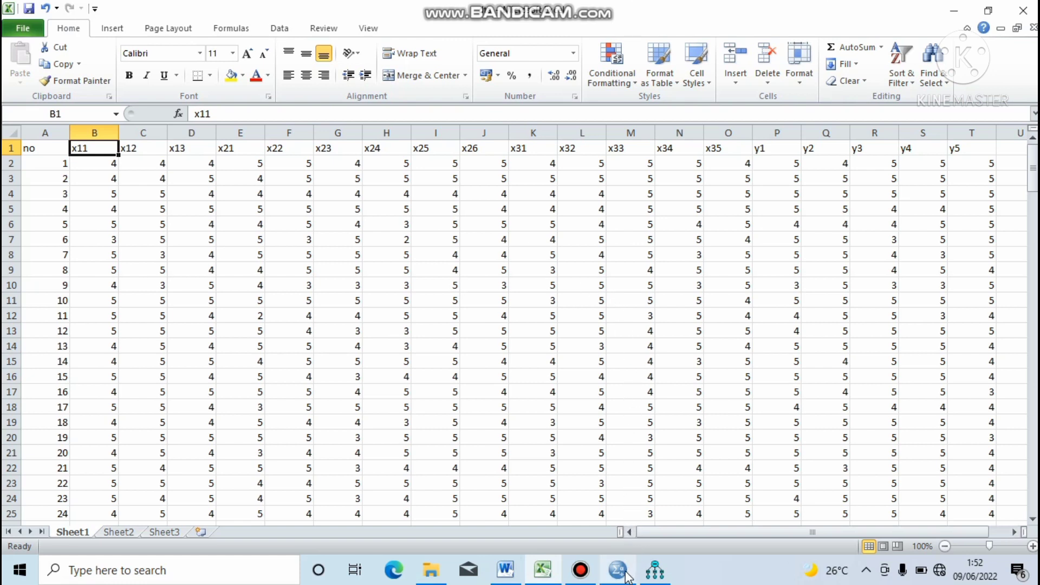
Step: Switch to SPSS and start opening a data file with the file type set to Excel (*.xls, *.xlsx, *.xlsm)
{"action": "mouse_move", "coordinate": [618, 578]}
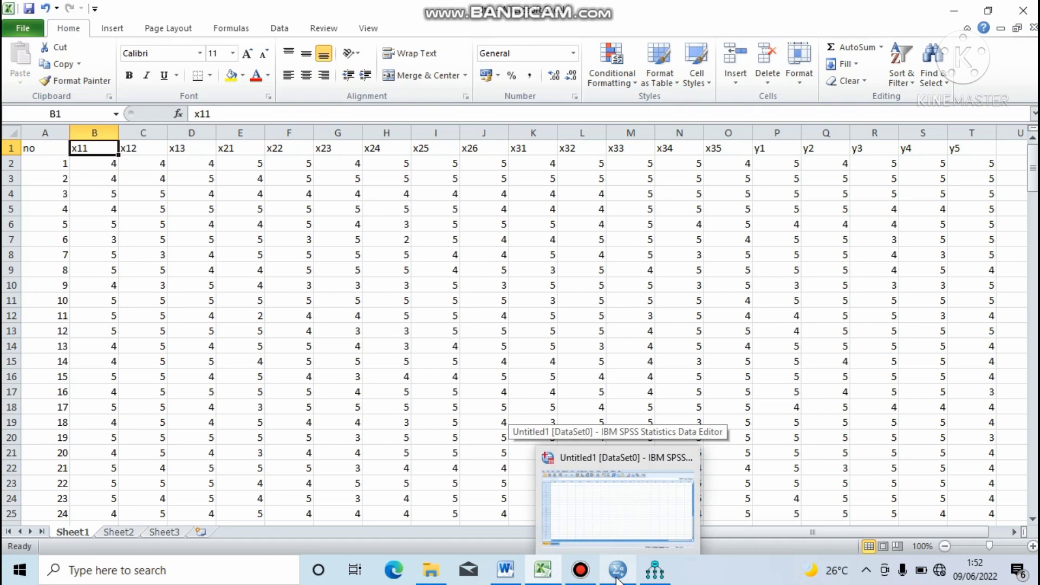
{"action": "left_click", "coordinate": [617, 579]}
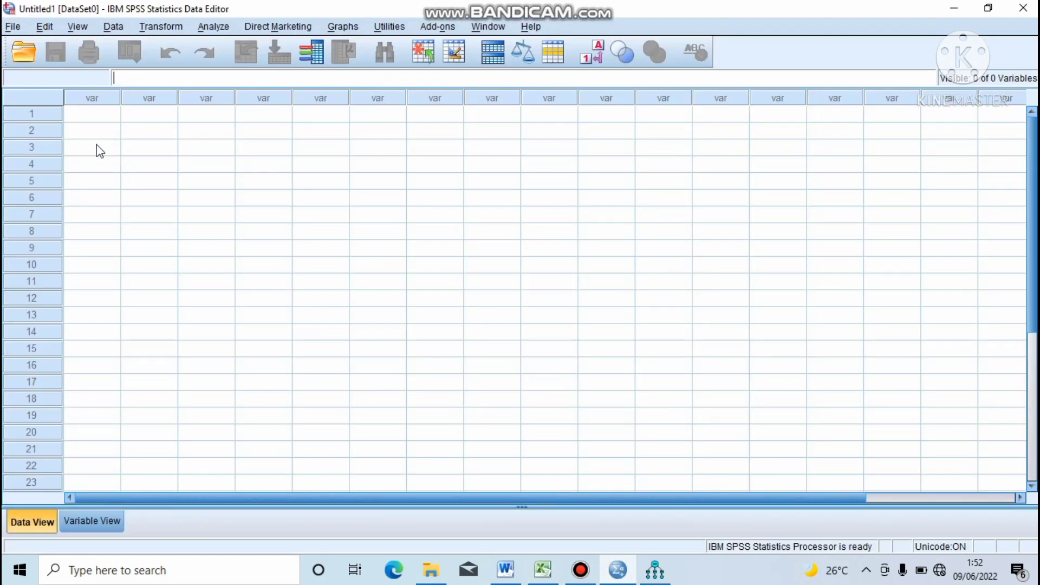
{"action": "left_click", "coordinate": [13, 27]}
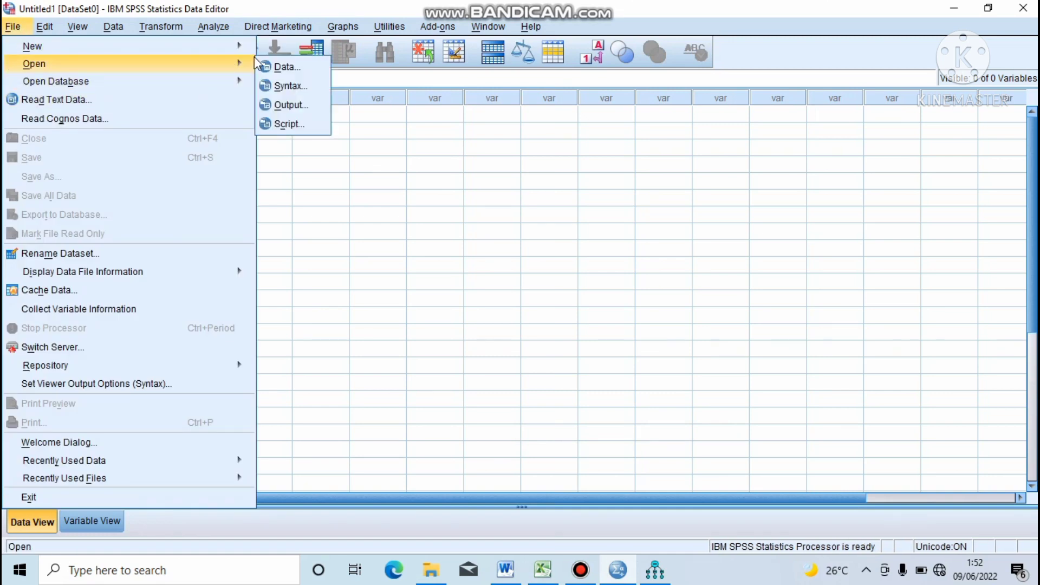
{"action": "left_click", "coordinate": [280, 67]}
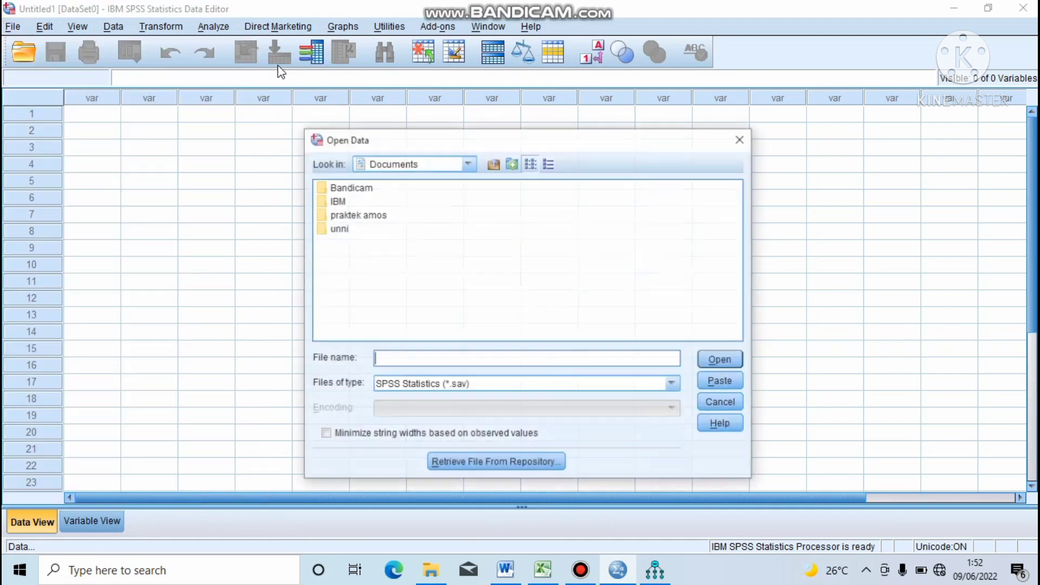
{"action": "left_click", "coordinate": [382, 359]}
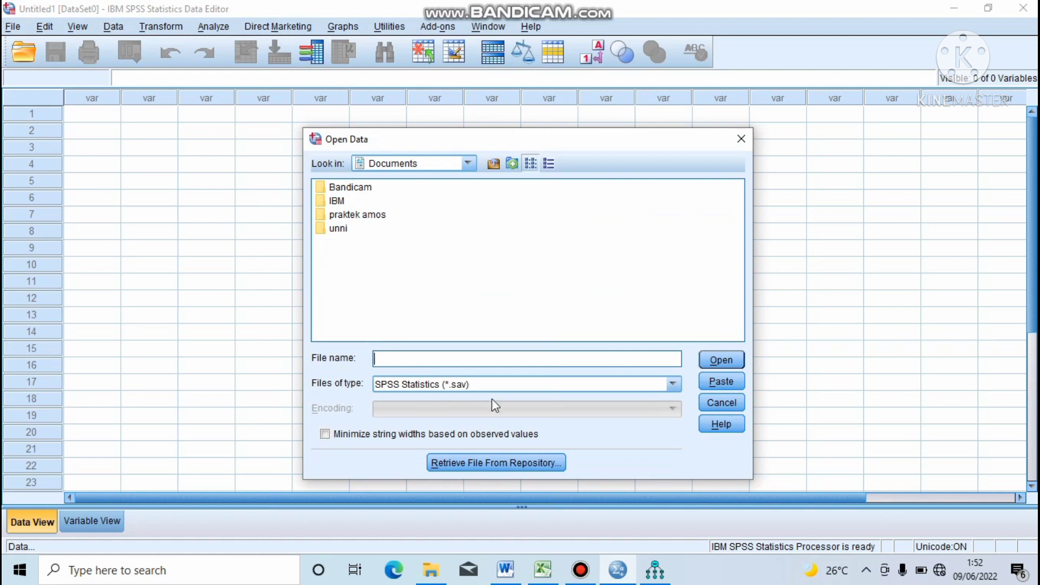
{"action": "left_click", "coordinate": [527, 385]}
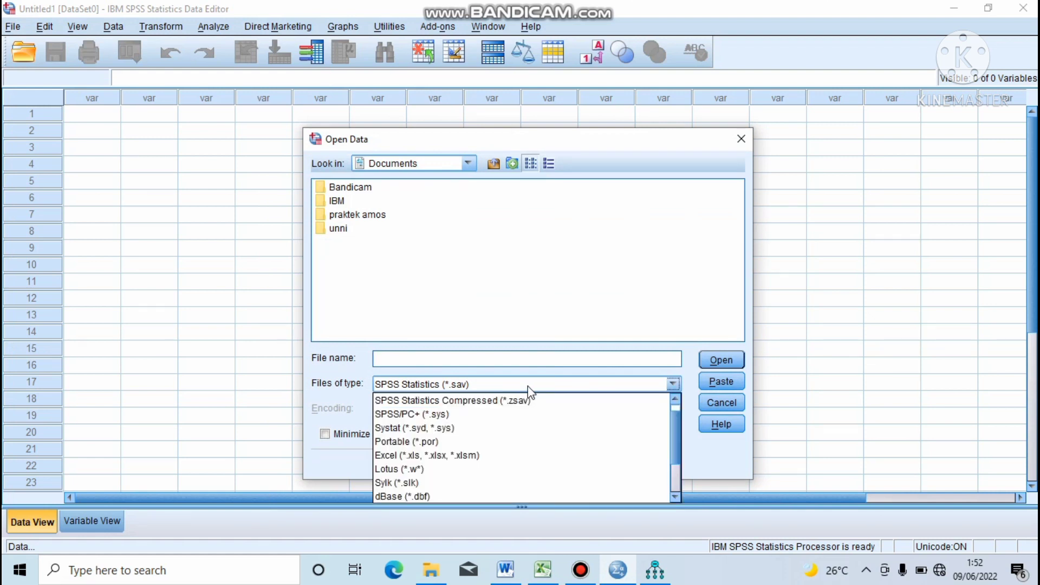
{"action": "left_click", "coordinate": [469, 458]}
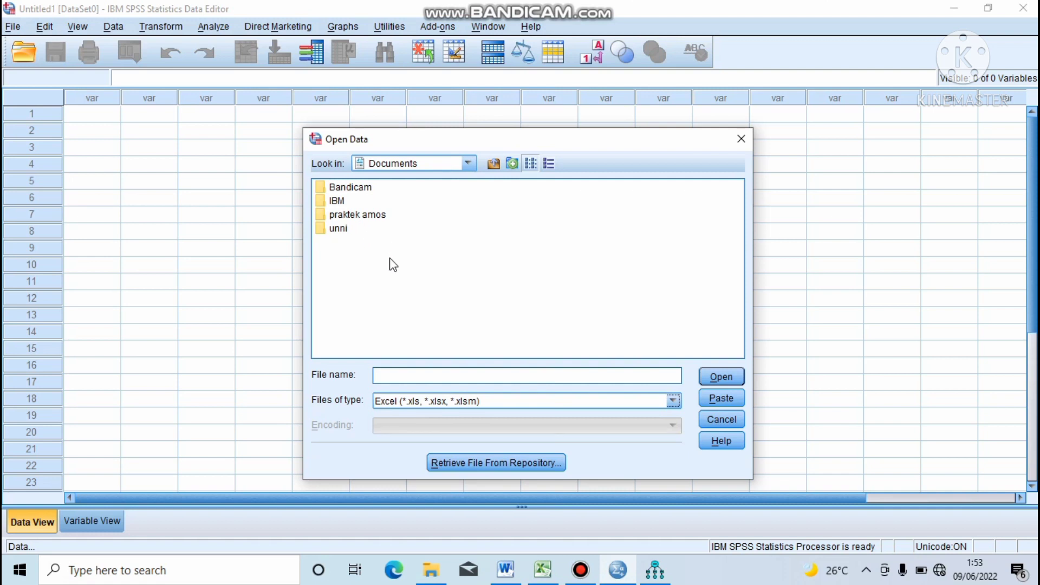
Step: Import Sheet1 of dta.xlsx from the praktek amos folder, reading variable names from the first row of data
{"action": "left_click", "coordinate": [320, 218]}
{"action": "double_click", "coordinate": [317, 215]}
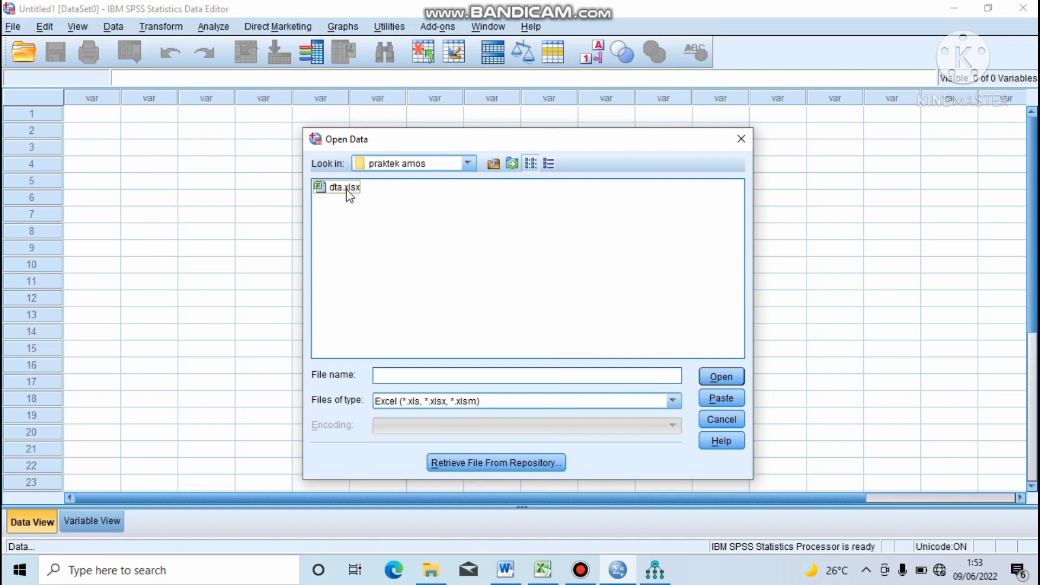
{"action": "left_click", "coordinate": [347, 190]}
{"action": "left_click", "coordinate": [725, 379]}
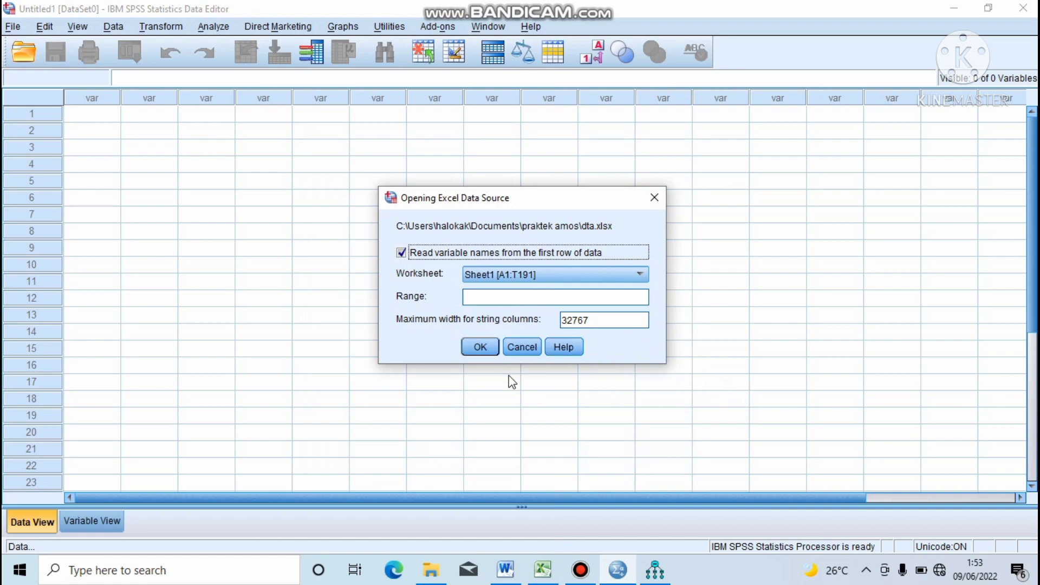
{"action": "left_click", "coordinate": [482, 349]}
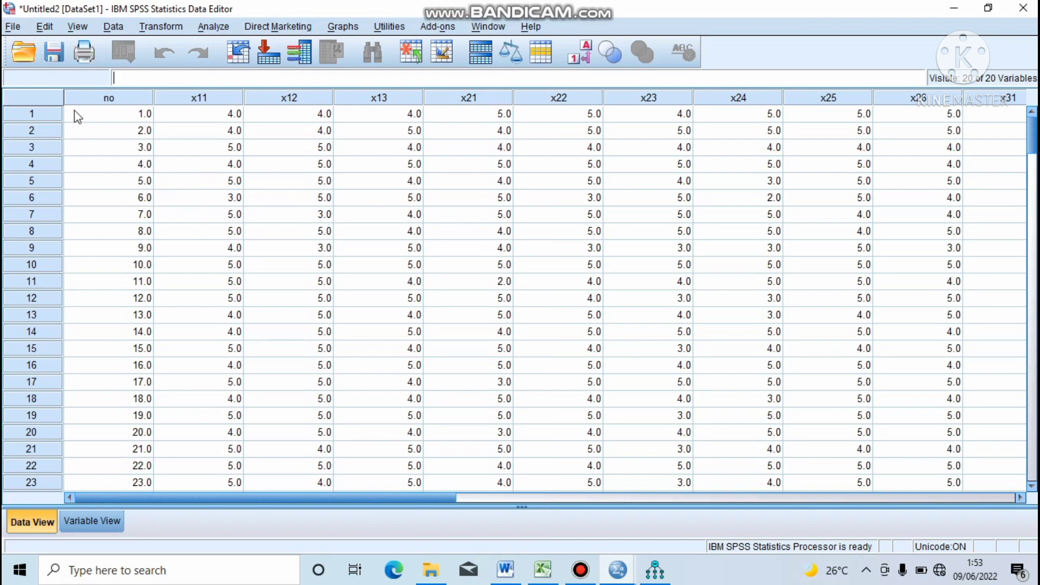
Step: Save the imported dataset as "data spss" in SPSS Statistics (*.sav) format in the praktek amos folder
{"action": "left_click", "coordinate": [13, 27]}
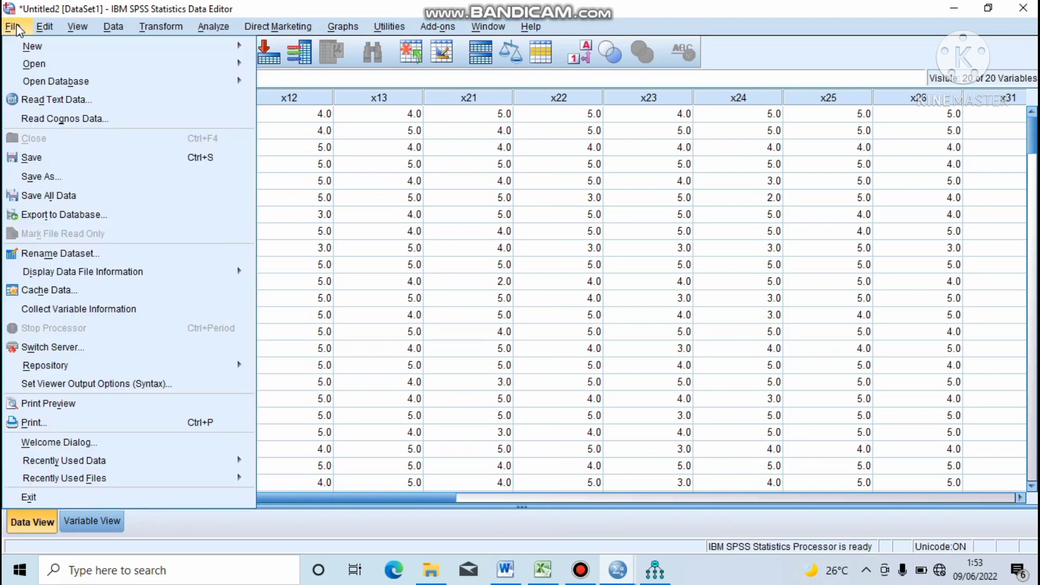
{"action": "left_click", "coordinate": [60, 163]}
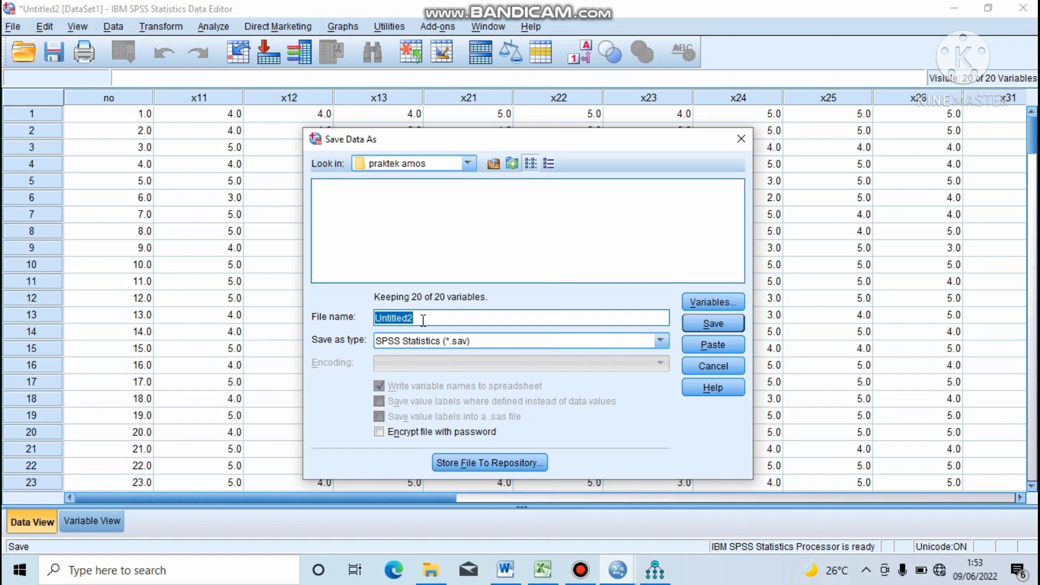
{"action": "type", "text": "data spss"}
{"action": "left_click", "coordinate": [713, 324]}
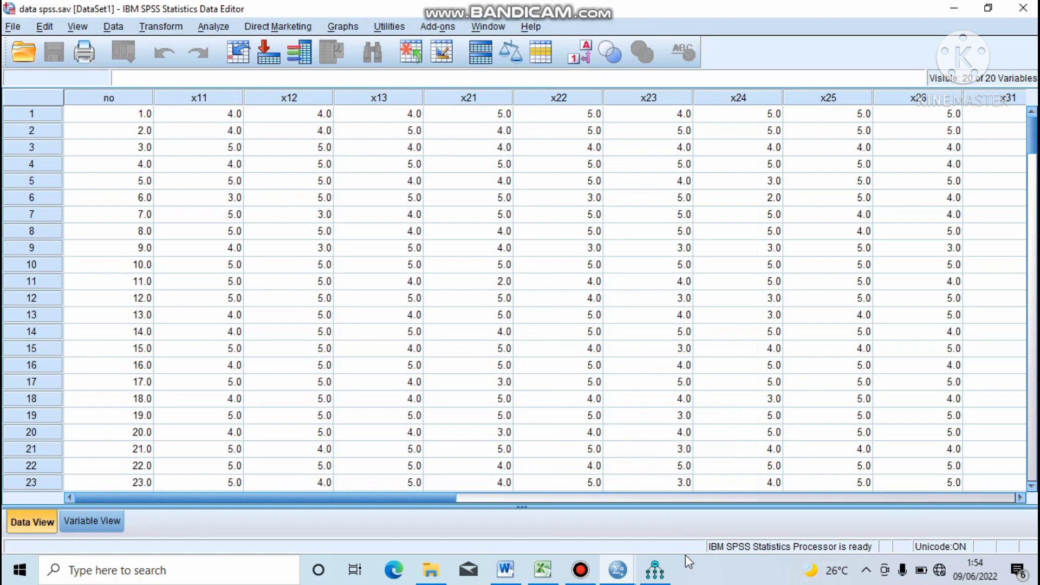
Step: Switch to Amos and create four equal latent-variable ellipses: three stacked in a column and one to the right of the middle one
{"action": "mouse_move", "coordinate": [657, 573]}
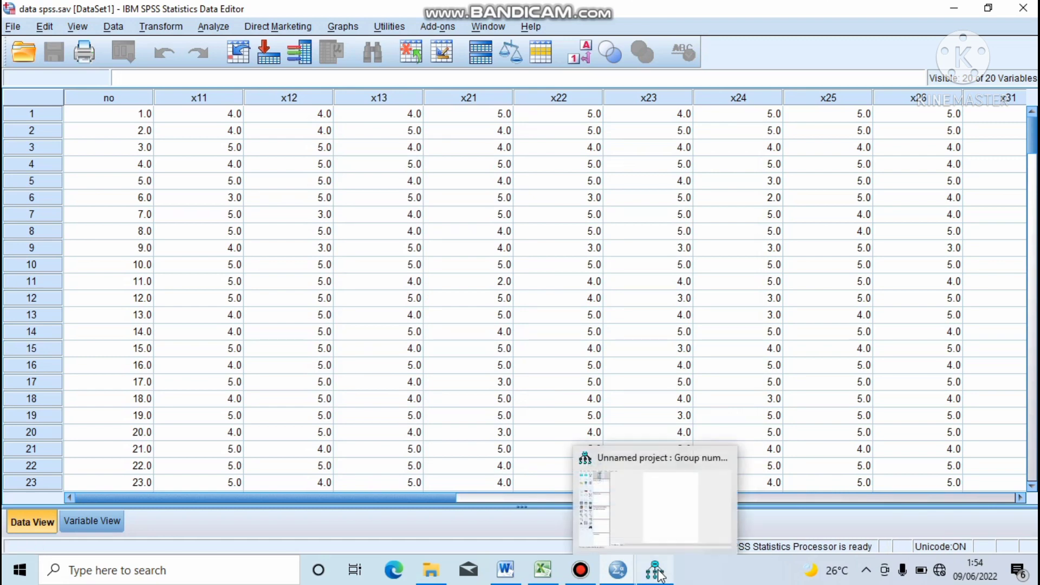
{"action": "left_click", "coordinate": [654, 530]}
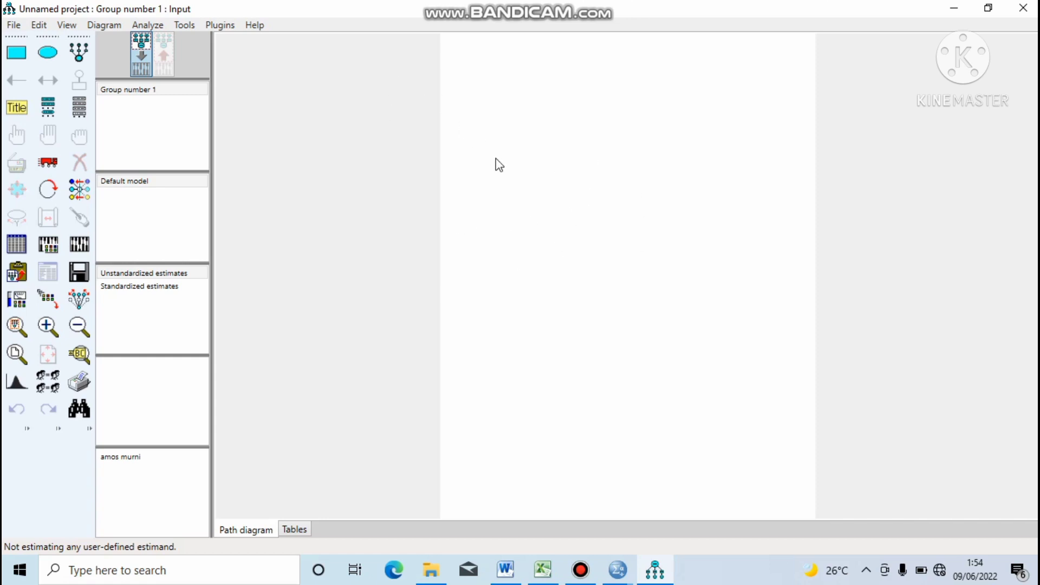
{"action": "left_click", "coordinate": [47, 53]}
{"action": "left_click_drag", "start_coordinate": [484, 115], "coordinate": [611, 171]}
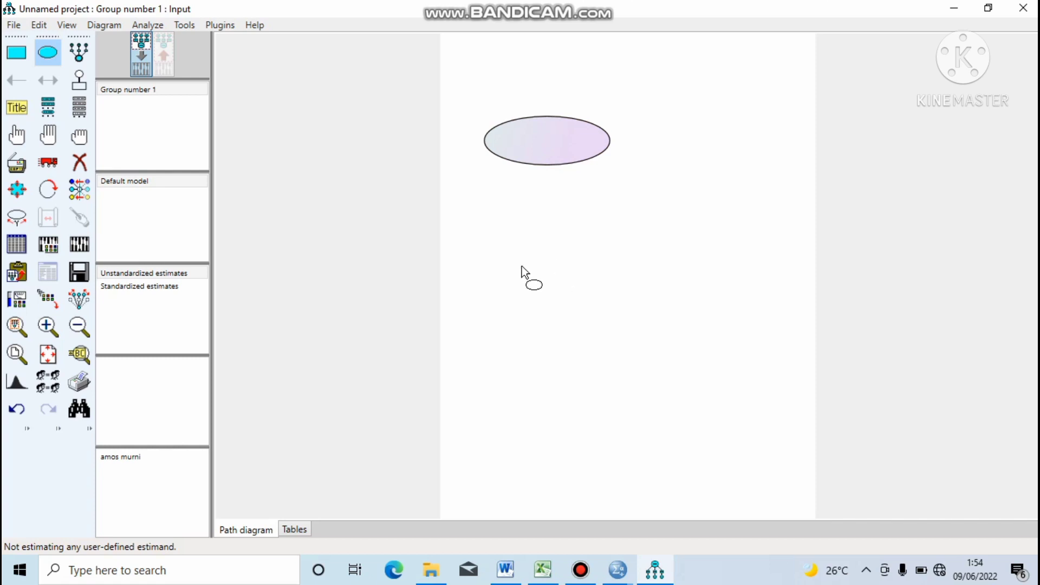
{"action": "left_click", "coordinate": [15, 168]}
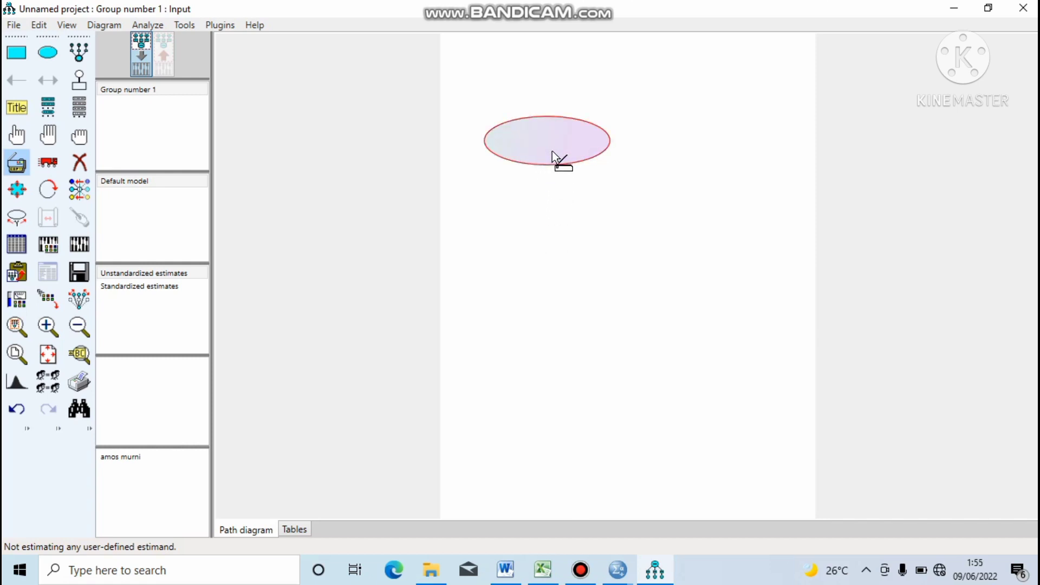
{"action": "left_click_drag", "start_coordinate": [547, 164], "coordinate": [564, 429]}
{"action": "left_click_drag", "start_coordinate": [596, 266], "coordinate": [795, 261]}
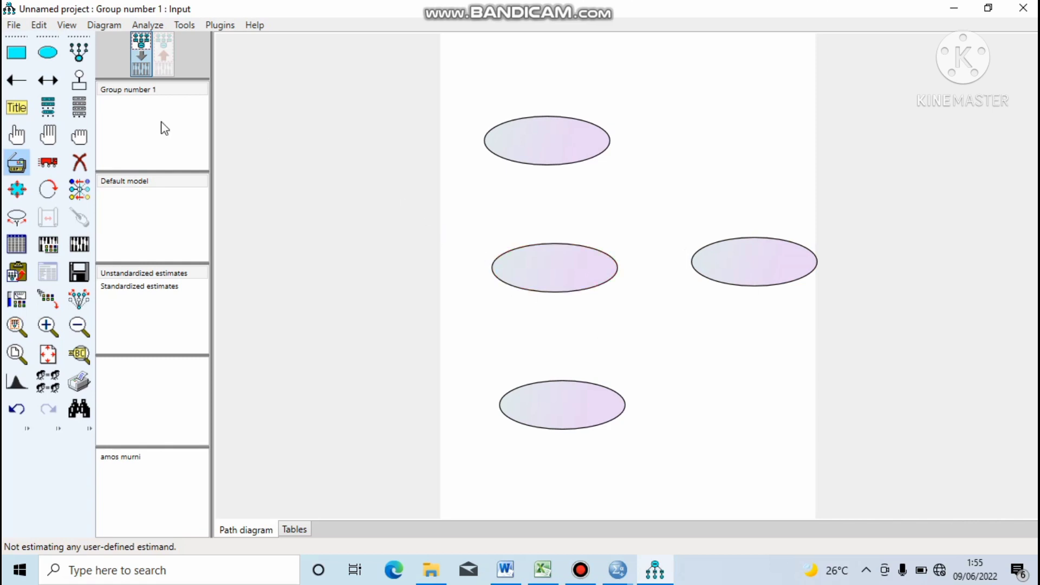
Step: Draw single-headed path arrows from each of the three stacked latent variables to the latent variable on the right
{"action": "left_click", "coordinate": [24, 85]}
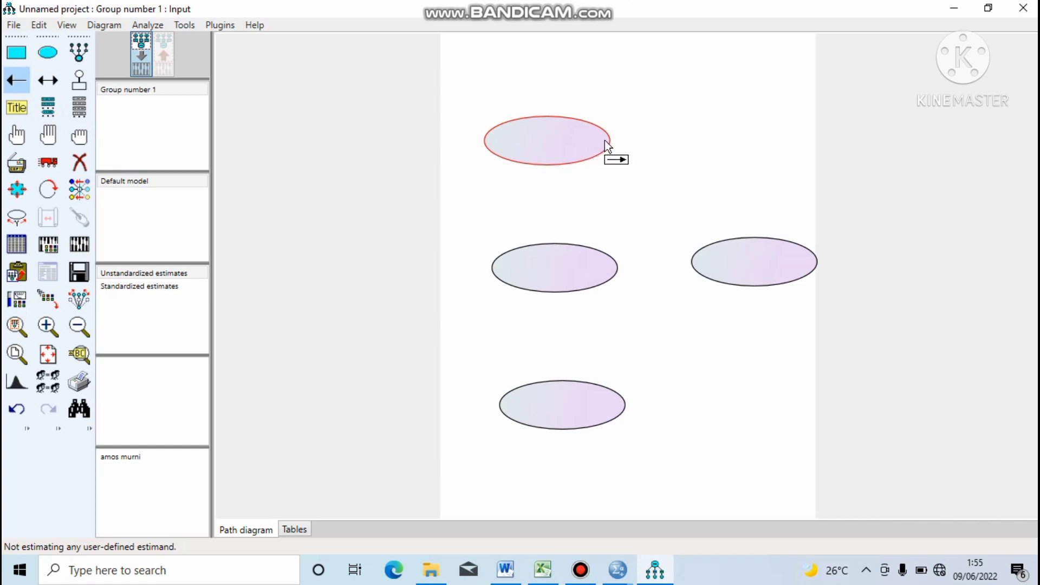
{"action": "left_click_drag", "start_coordinate": [605, 141], "coordinate": [716, 246]}
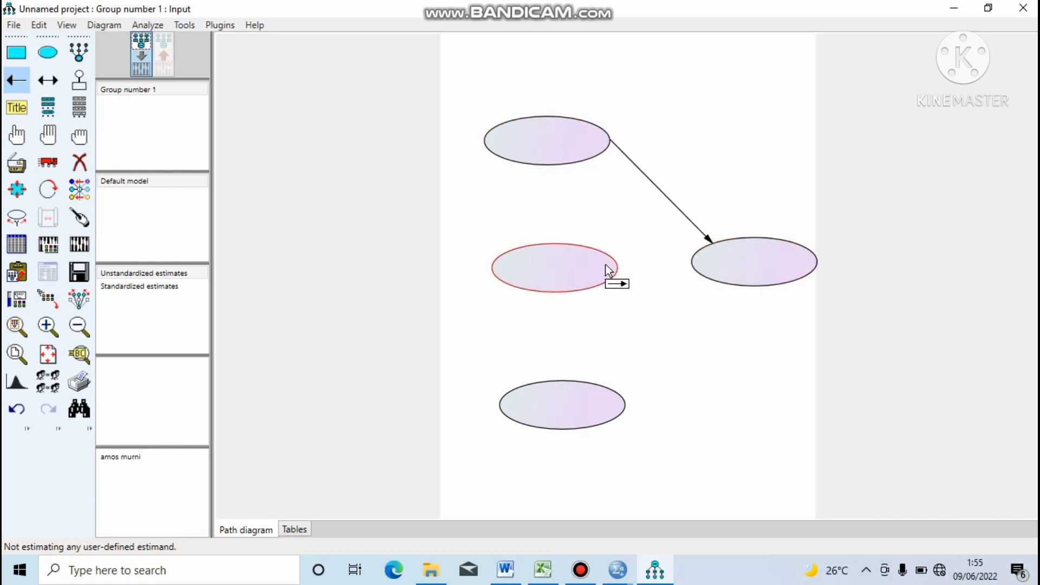
{"action": "left_click_drag", "start_coordinate": [606, 270], "coordinate": [714, 259]}
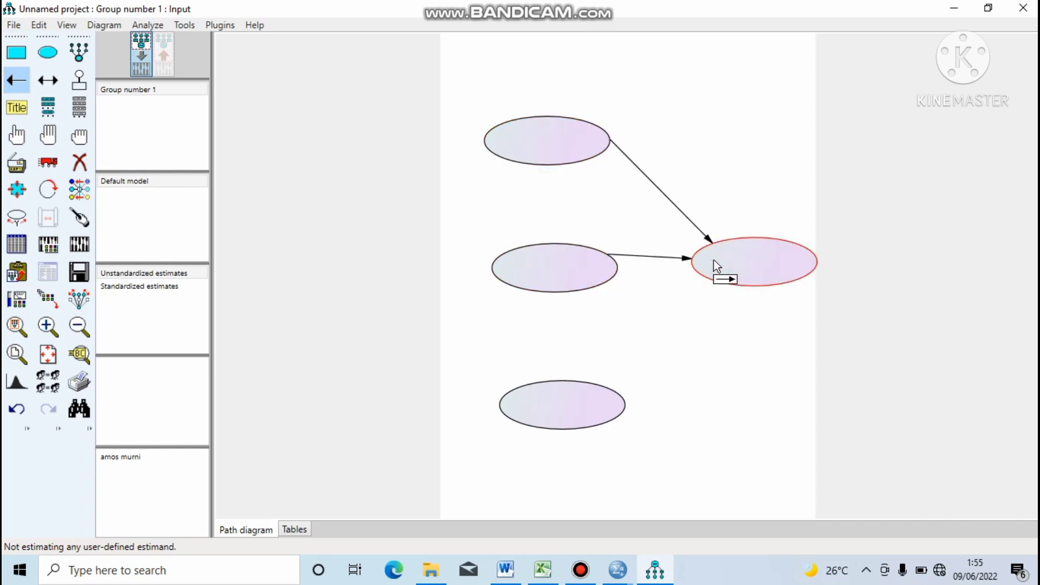
{"action": "left_click_drag", "start_coordinate": [620, 406], "coordinate": [723, 278]}
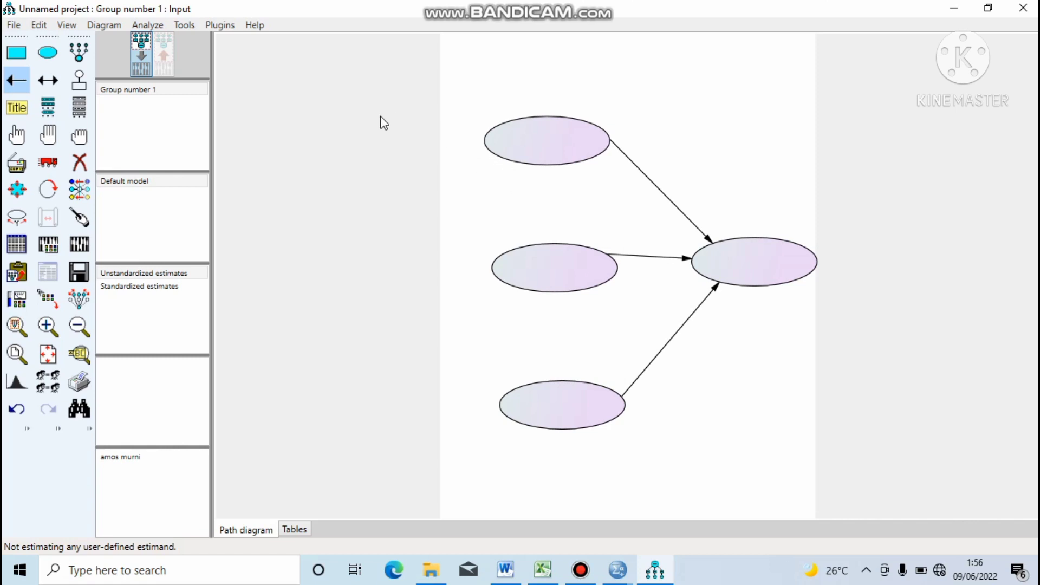
Step: Add three indicator variables with error terms to the uppermost latent variable
{"action": "left_click", "coordinate": [76, 54]}
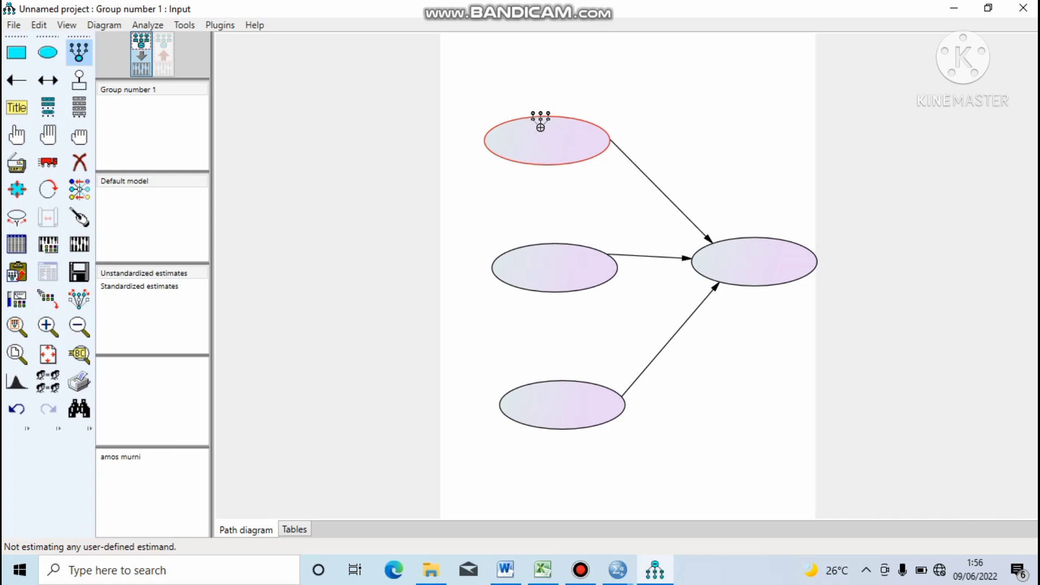
{"action": "left_click", "coordinate": [541, 125]}
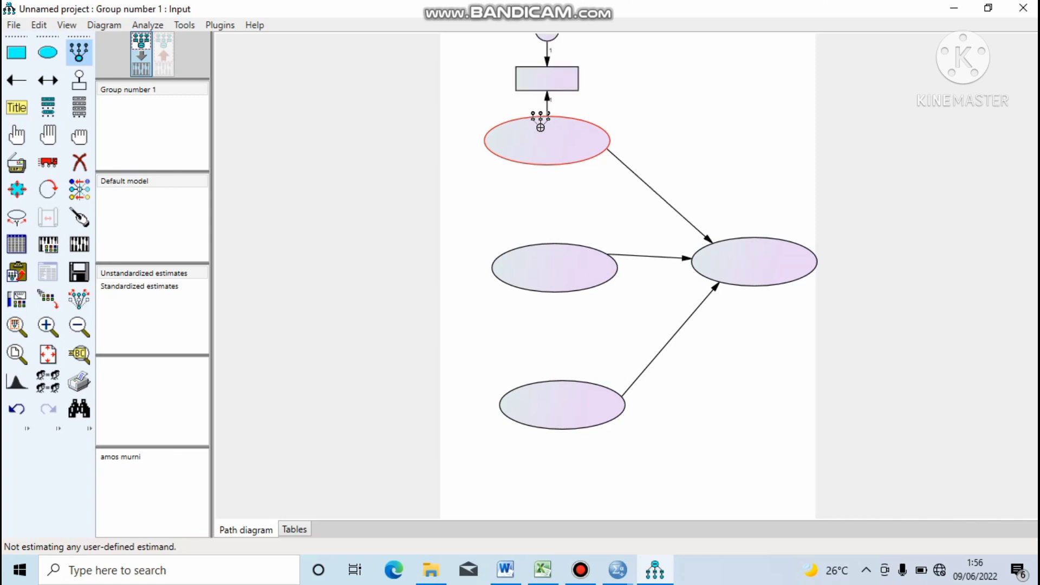
{"action": "left_click", "coordinate": [541, 125]}
{"action": "left_click", "coordinate": [540, 125]}
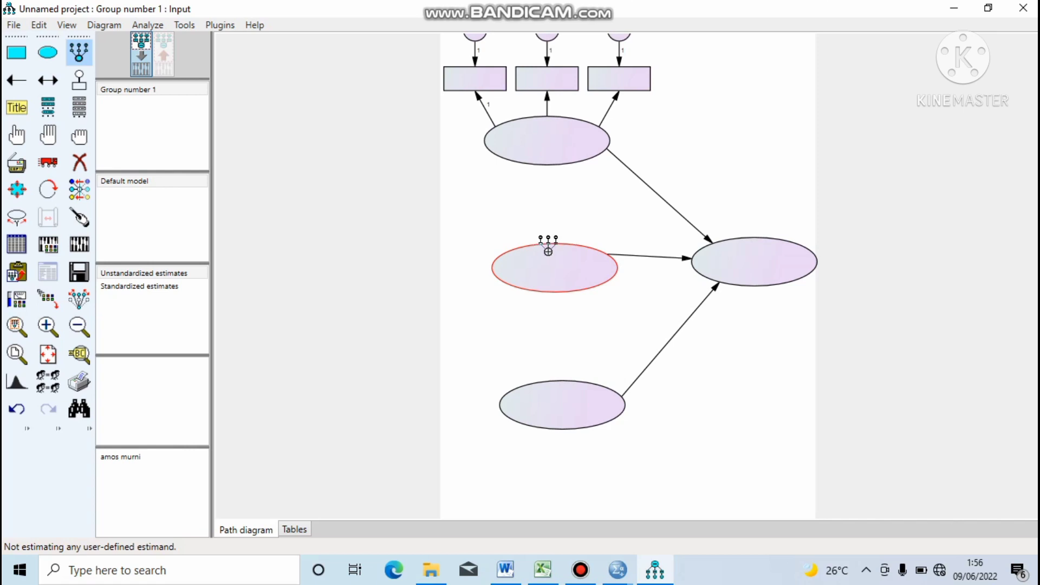
Step: Add two indicator variables with error terms to the middle latent variable of the stacked column
{"action": "left_click", "coordinate": [548, 251]}
{"action": "left_click", "coordinate": [548, 251]}
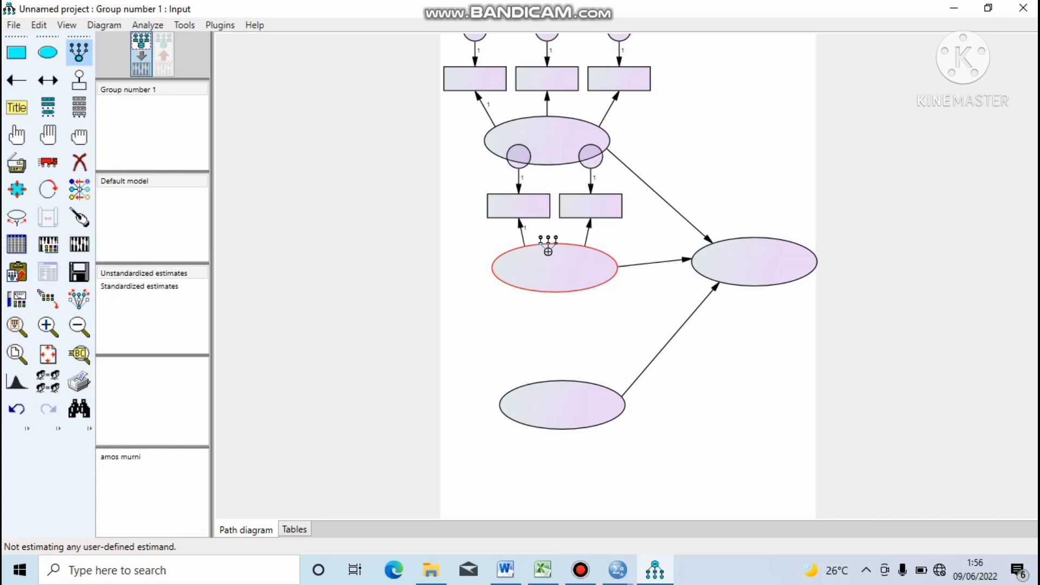
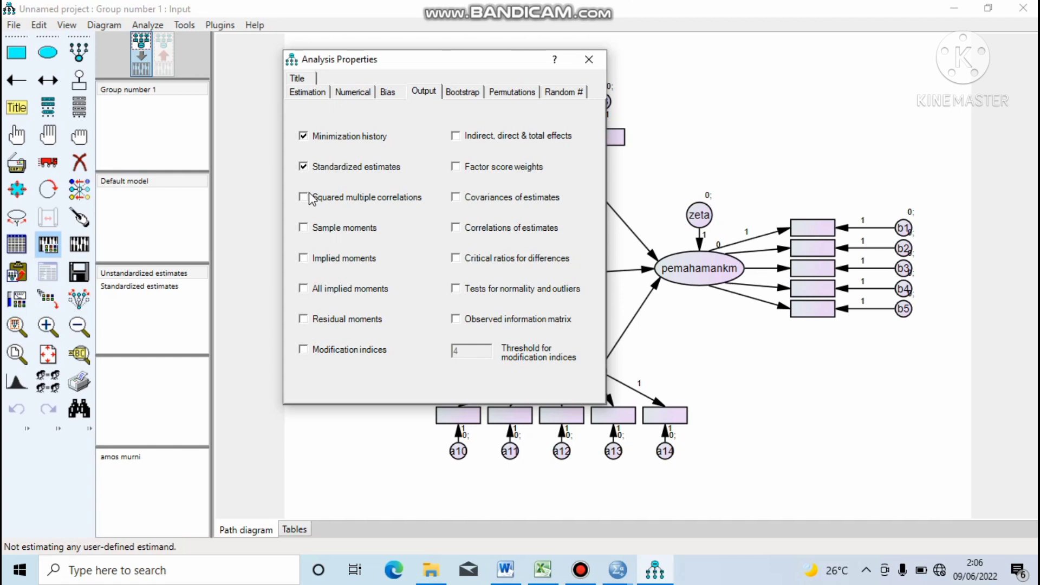
Step: Enable squared multiple correlations, implied moments, all implied moments, residual moments, correlations of estimates and critical ratios for differences in the analysis output
{"action": "left_click", "coordinate": [304, 197]}
{"action": "left_click", "coordinate": [319, 264]}
{"action": "left_click", "coordinate": [323, 291]}
{"action": "left_click", "coordinate": [330, 319]}
{"action": "left_click", "coordinate": [481, 229]}
{"action": "left_click", "coordinate": [482, 259]}
{"action": "left_click", "coordinate": [591, 59]}
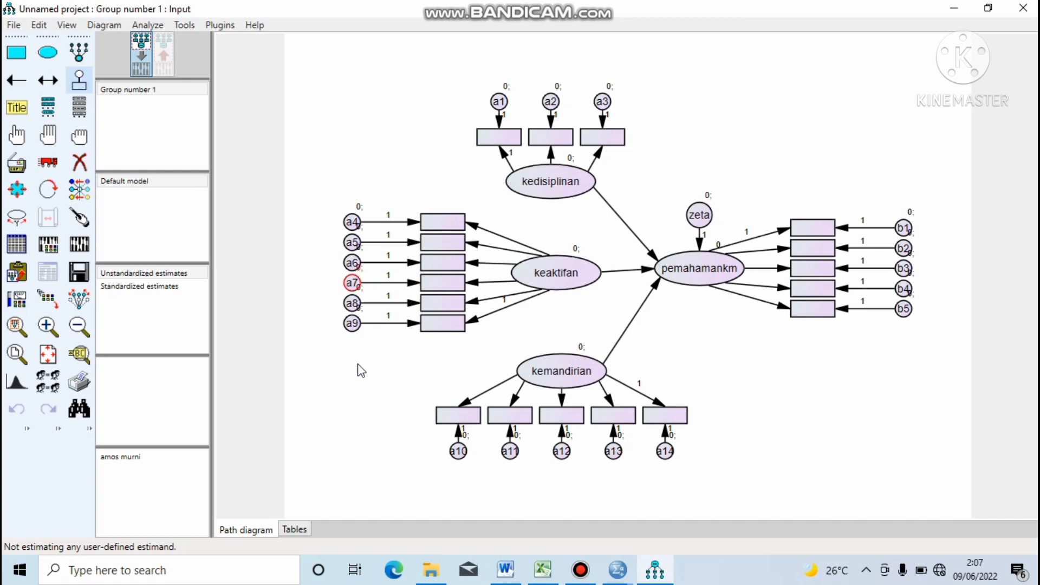
Step: Link the "data spss" file from the praktek amos folder in Documents as the data file for Group number 1
{"action": "left_click", "coordinate": [16, 245]}
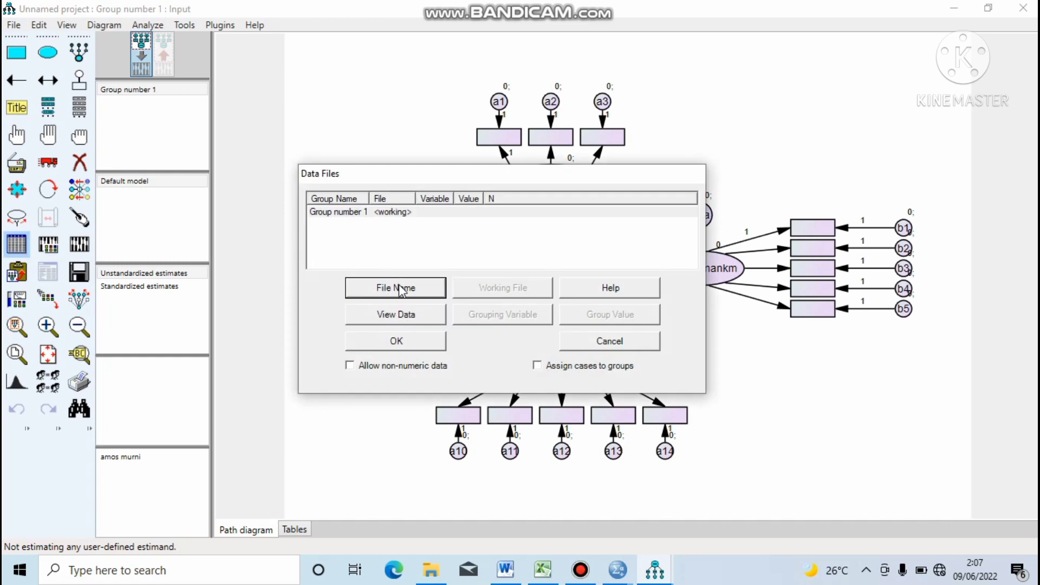
{"action": "left_click", "coordinate": [401, 289]}
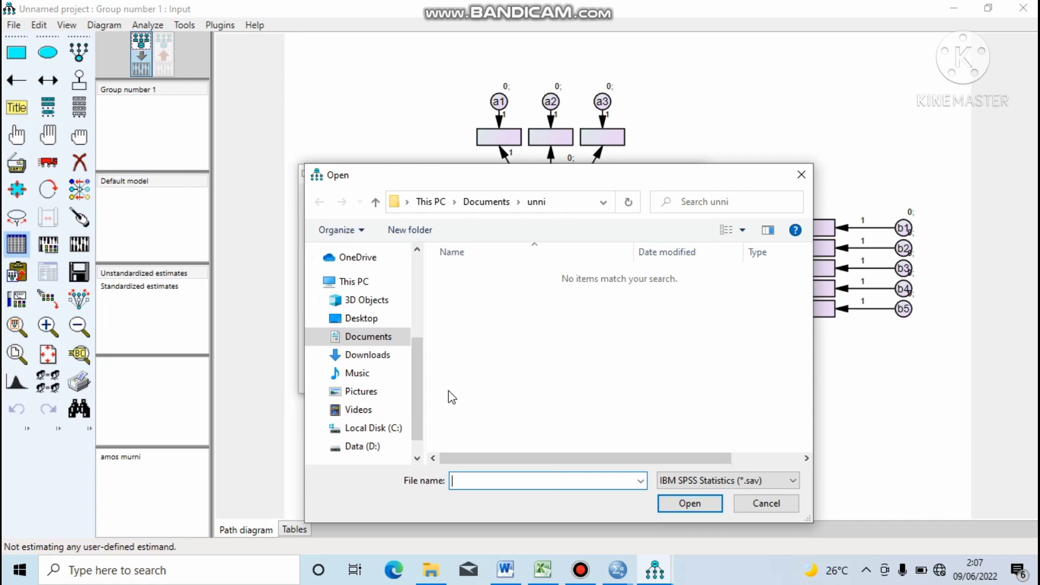
{"action": "left_click", "coordinate": [393, 338]}
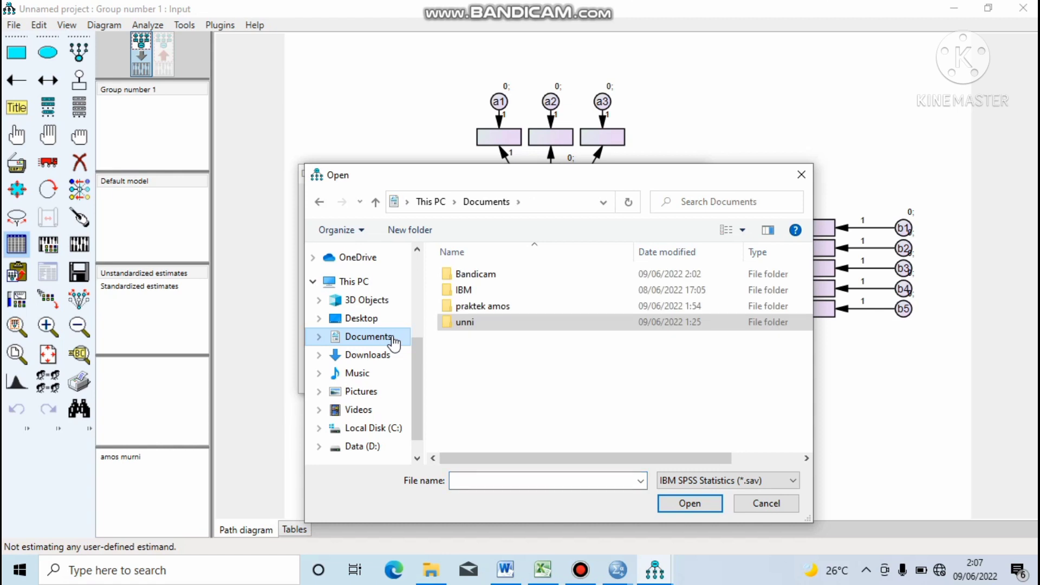
{"action": "left_click", "coordinate": [493, 308]}
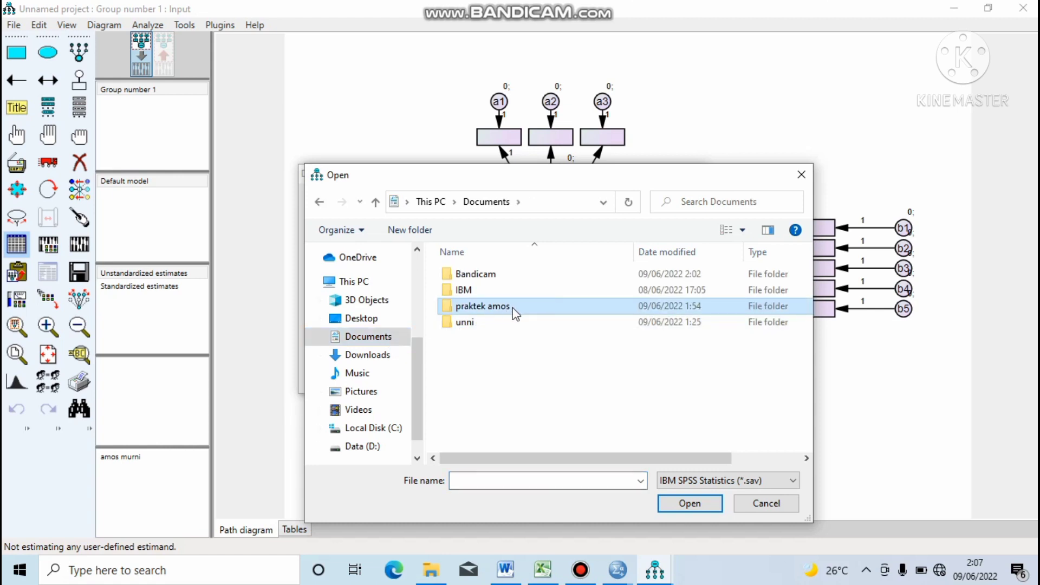
{"action": "double_click", "coordinate": [512, 308]}
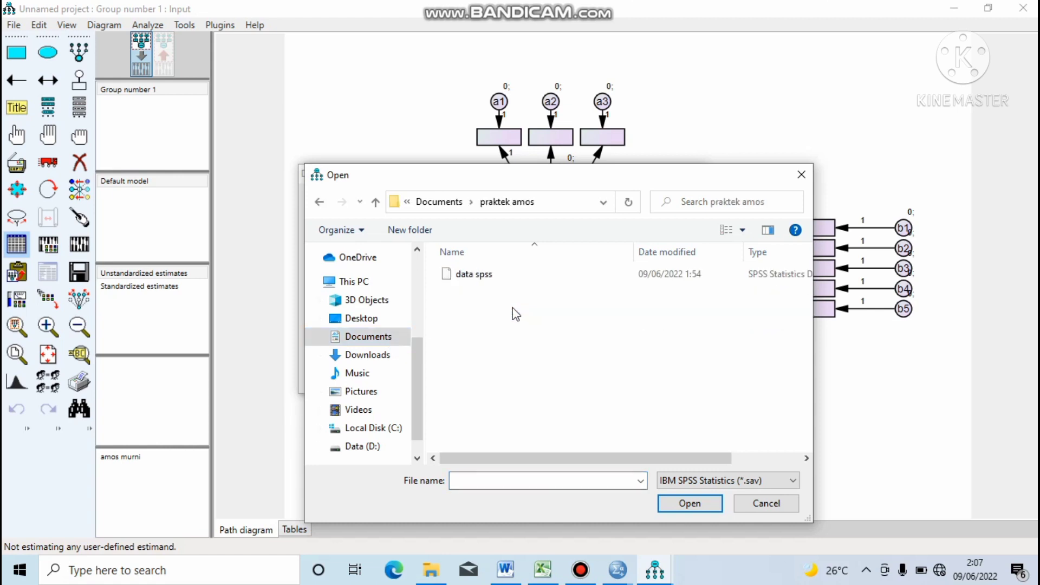
{"action": "left_click", "coordinate": [499, 275]}
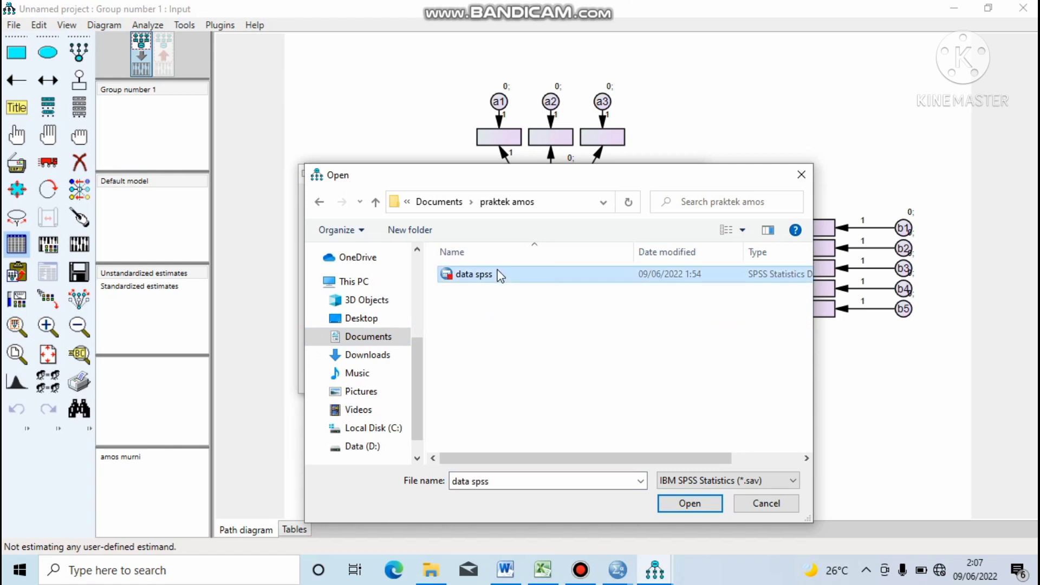
{"action": "left_click", "coordinate": [698, 508]}
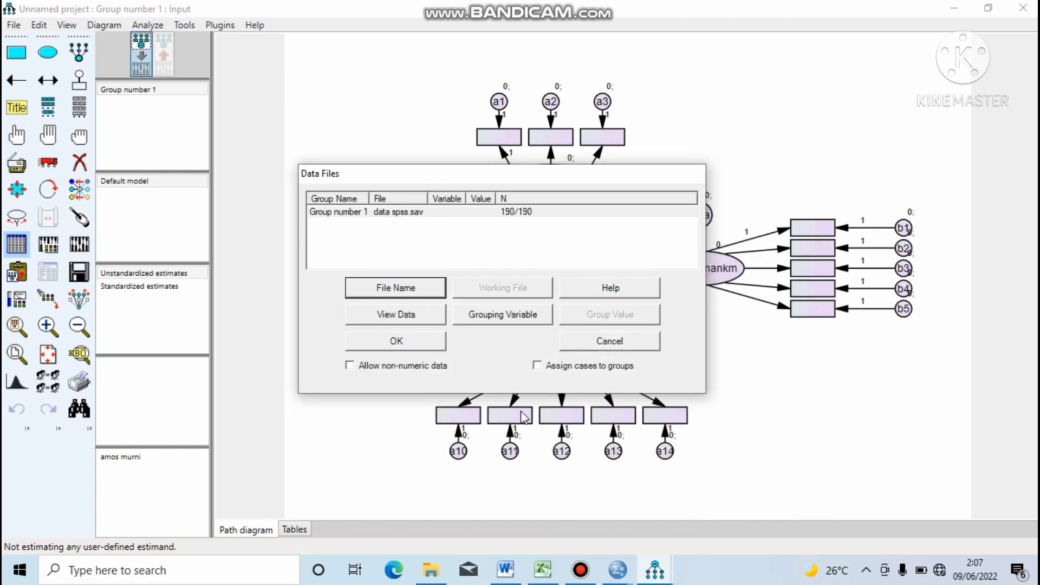
{"action": "left_click", "coordinate": [417, 342]}
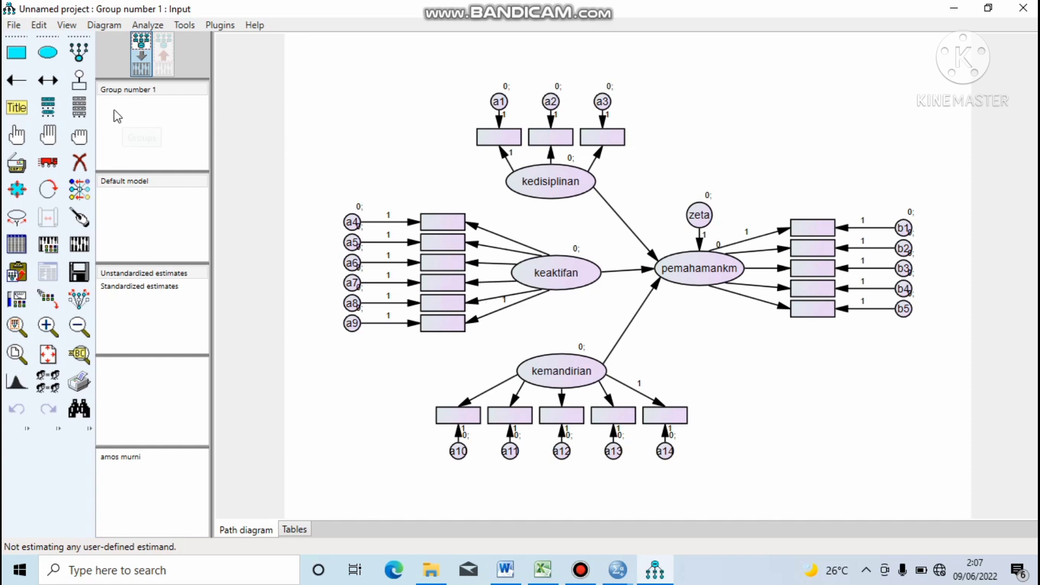
Step: Assign the dataset variables x11, x12 and x13 in order to the three indicator rectangles of kedisiplinan
{"action": "left_click", "coordinate": [83, 112]}
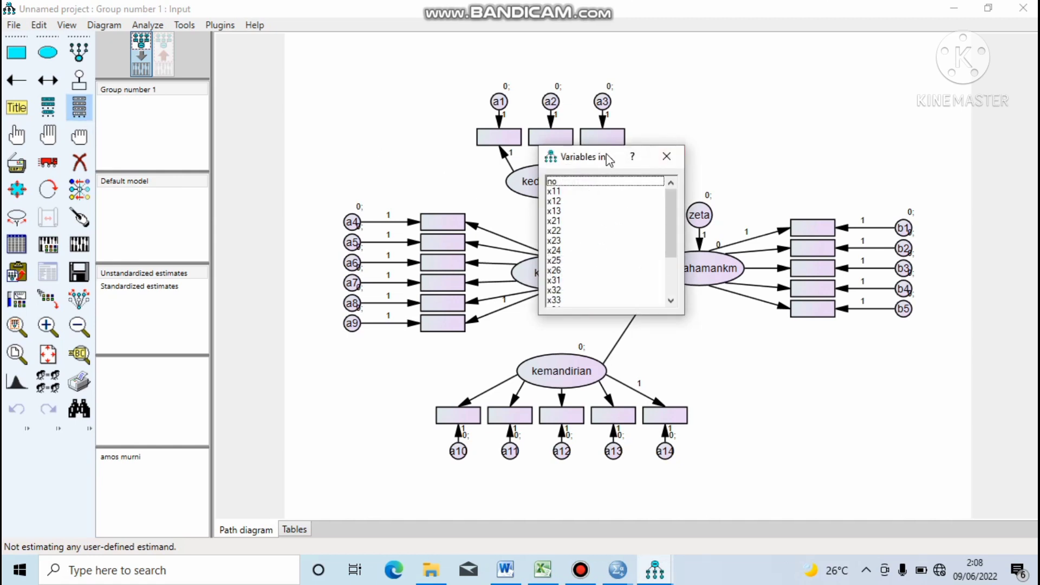
{"action": "left_click_drag", "start_coordinate": [620, 158], "coordinate": [769, 335]}
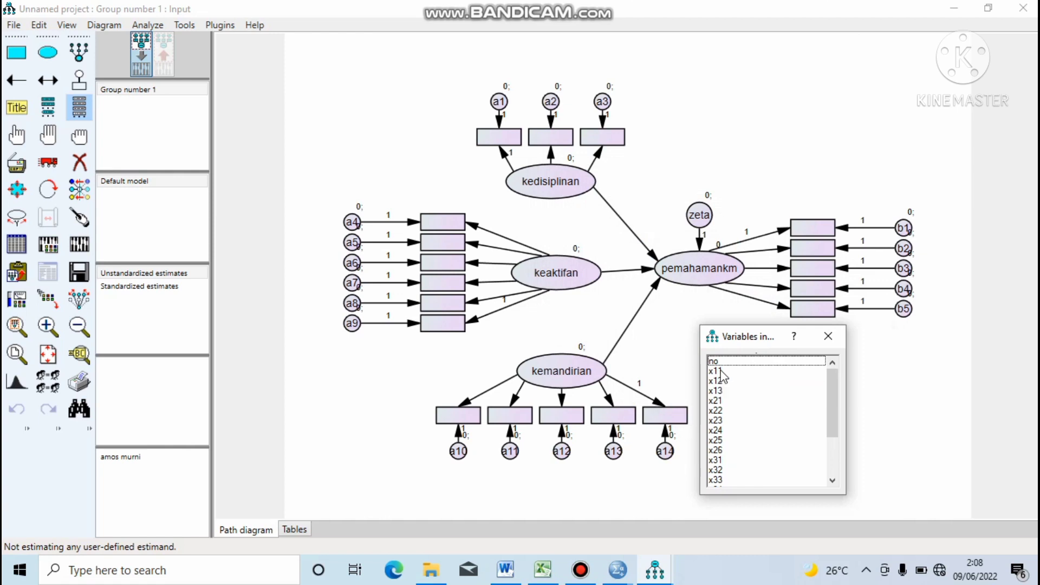
{"action": "left_click_drag", "start_coordinate": [722, 374], "coordinate": [492, 132]}
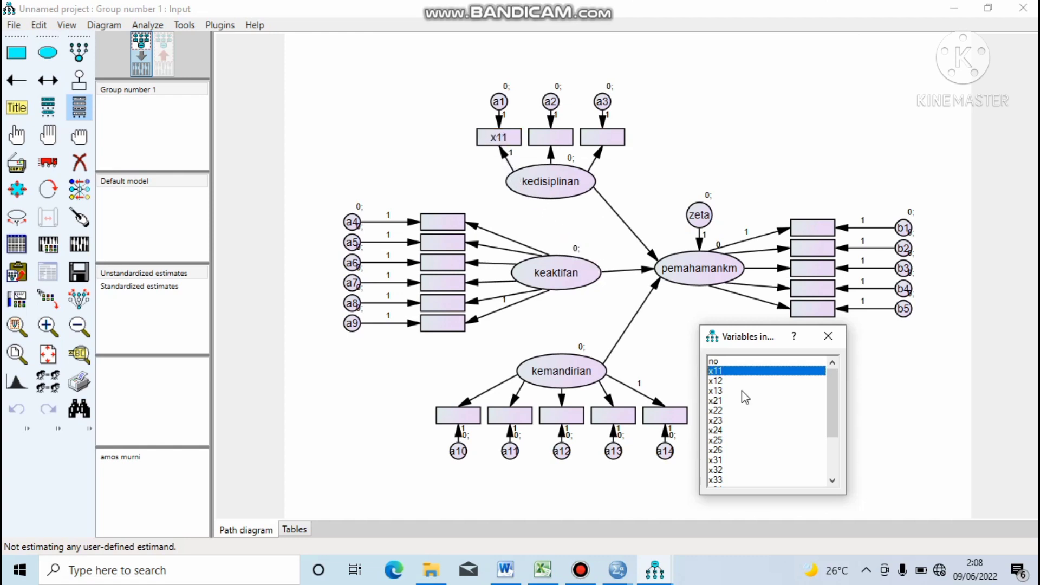
{"action": "left_click_drag", "start_coordinate": [725, 381], "coordinate": [556, 145]}
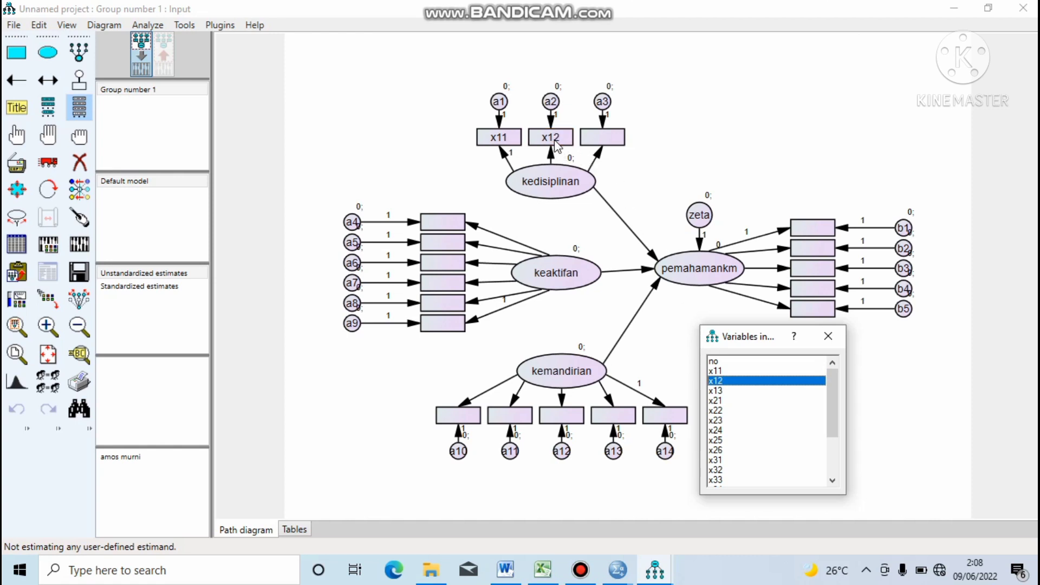
{"action": "left_click", "coordinate": [714, 391]}
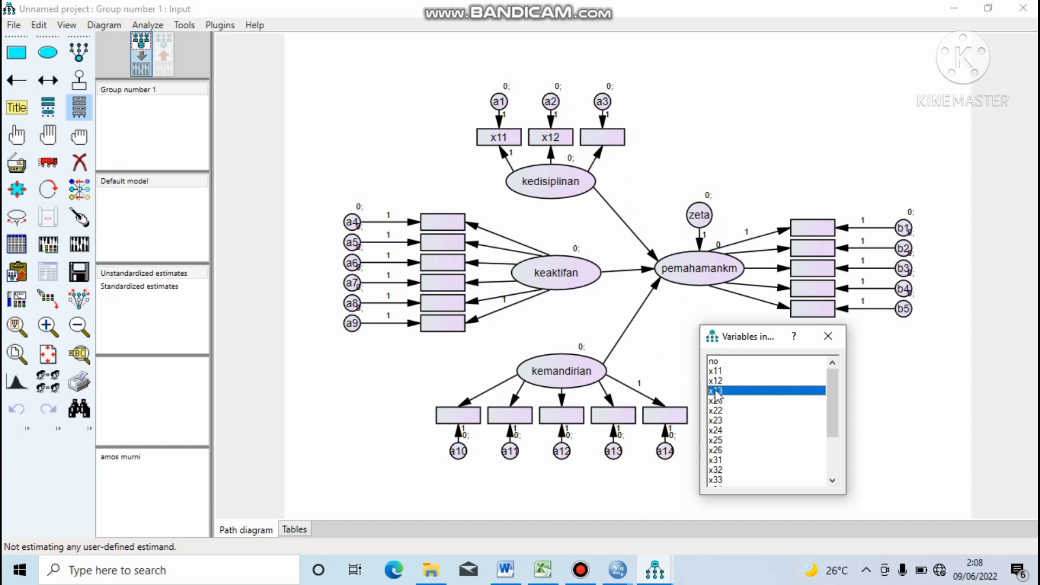
{"action": "left_click_drag", "start_coordinate": [716, 394], "coordinate": [616, 139]}
Step: Assign the dataset variables x21 to x26 from top to bottom to the six indicator rectangles of keaktifan
{"action": "left_click_drag", "start_coordinate": [717, 401], "coordinate": [436, 222]}
{"action": "left_click_drag", "start_coordinate": [766, 341], "coordinate": [601, 229]}
{"action": "left_click_drag", "start_coordinate": [563, 296], "coordinate": [432, 235]}
{"action": "left_click_drag", "start_coordinate": [551, 308], "coordinate": [458, 268]}
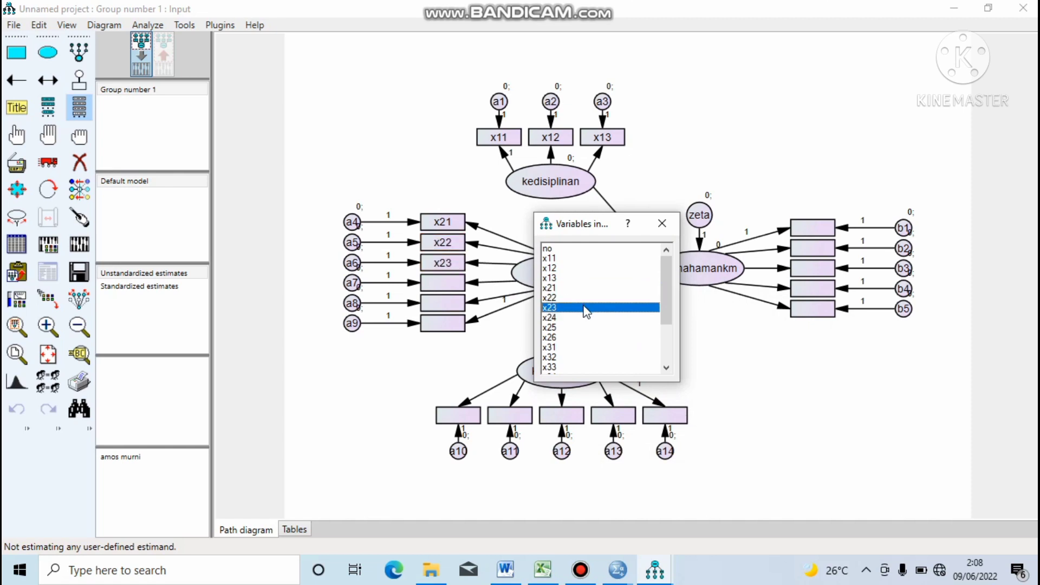
{"action": "left_click_drag", "start_coordinate": [571, 320], "coordinate": [456, 283]}
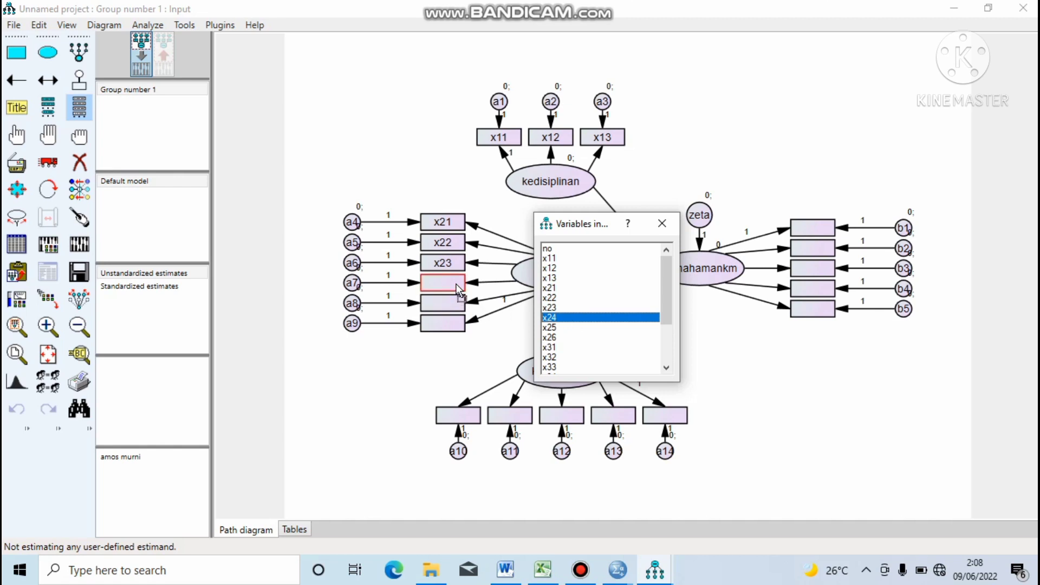
{"action": "left_click", "coordinate": [551, 327]}
{"action": "left_click_drag", "start_coordinate": [552, 328], "coordinate": [454, 304]}
{"action": "left_click", "coordinate": [551, 337]}
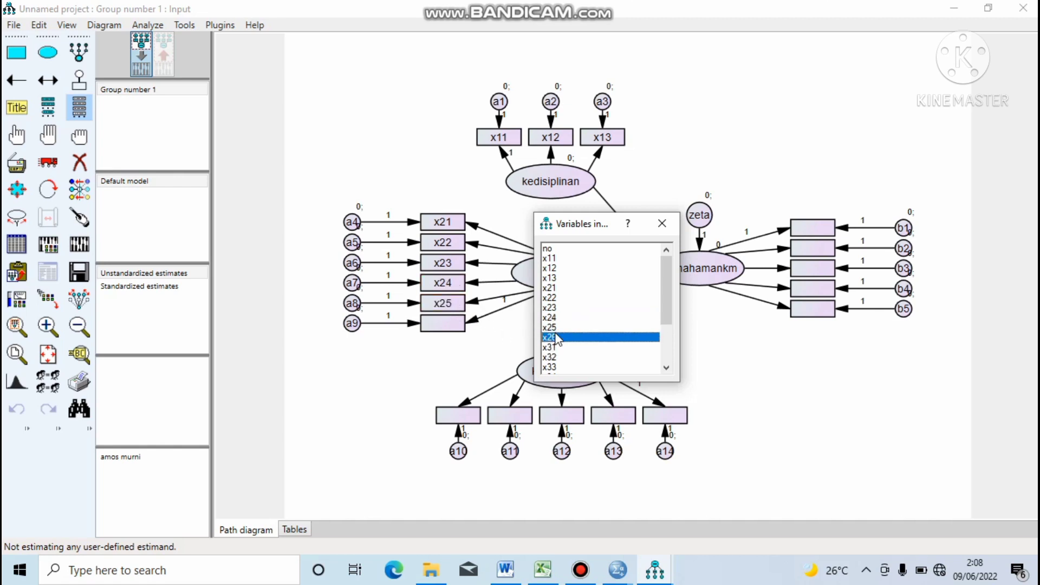
{"action": "left_click_drag", "start_coordinate": [551, 337], "coordinate": [458, 325]}
Step: Assign the dataset variables x31 to x35 from left to right to the five indicator rectangles of kemandirian
{"action": "left_click_drag", "start_coordinate": [669, 323], "coordinate": [666, 348]}
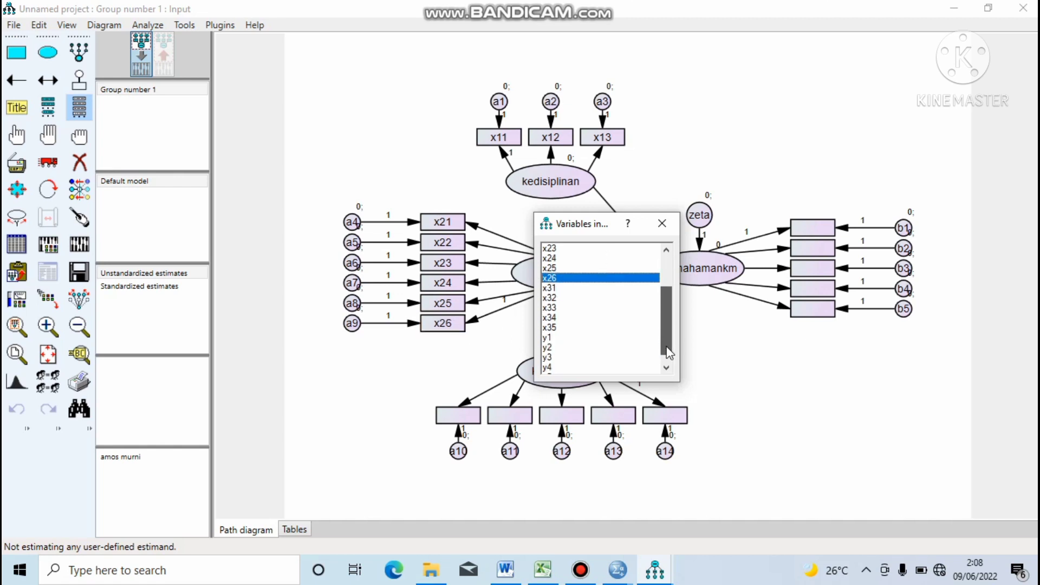
{"action": "left_click_drag", "start_coordinate": [560, 288], "coordinate": [461, 416]}
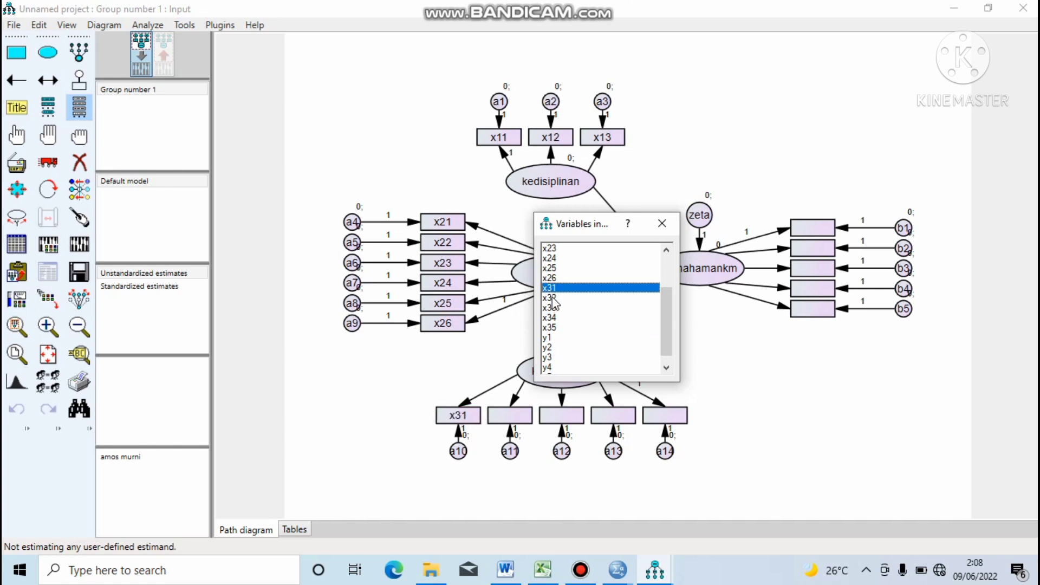
{"action": "left_click_drag", "start_coordinate": [551, 302], "coordinate": [510, 417]}
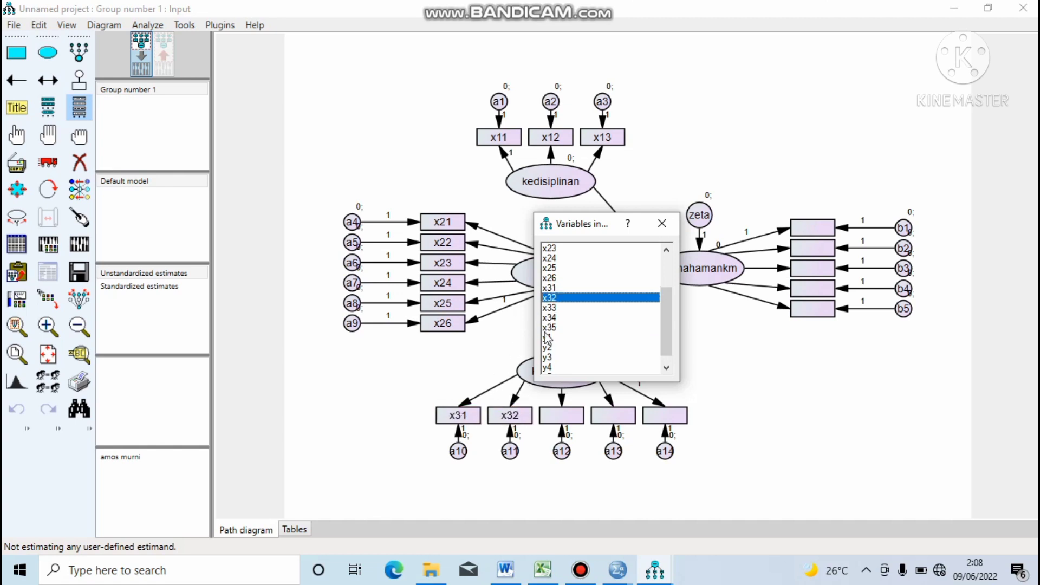
{"action": "left_click_drag", "start_coordinate": [558, 307], "coordinate": [567, 422]}
{"action": "left_click_drag", "start_coordinate": [554, 318], "coordinate": [622, 420]}
{"action": "left_click_drag", "start_coordinate": [549, 328], "coordinate": [664, 416]}
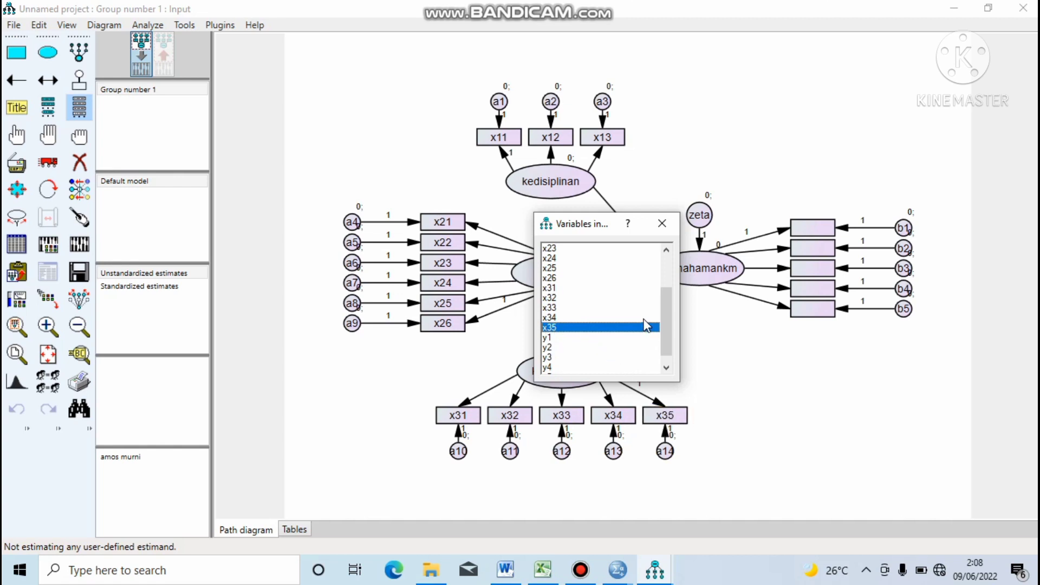
Step: Assign the dataset variables y1 to y5 from top to bottom to the pemahamankm indicators and close the variable list
{"action": "left_click_drag", "start_coordinate": [600, 233], "coordinate": [856, 349]}
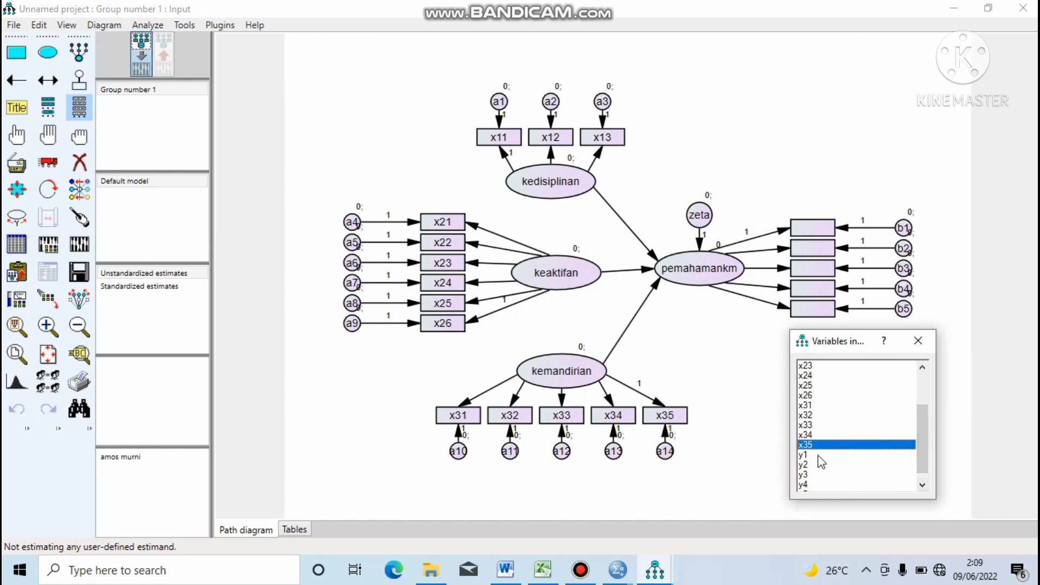
{"action": "left_click_drag", "start_coordinate": [821, 461], "coordinate": [820, 268]}
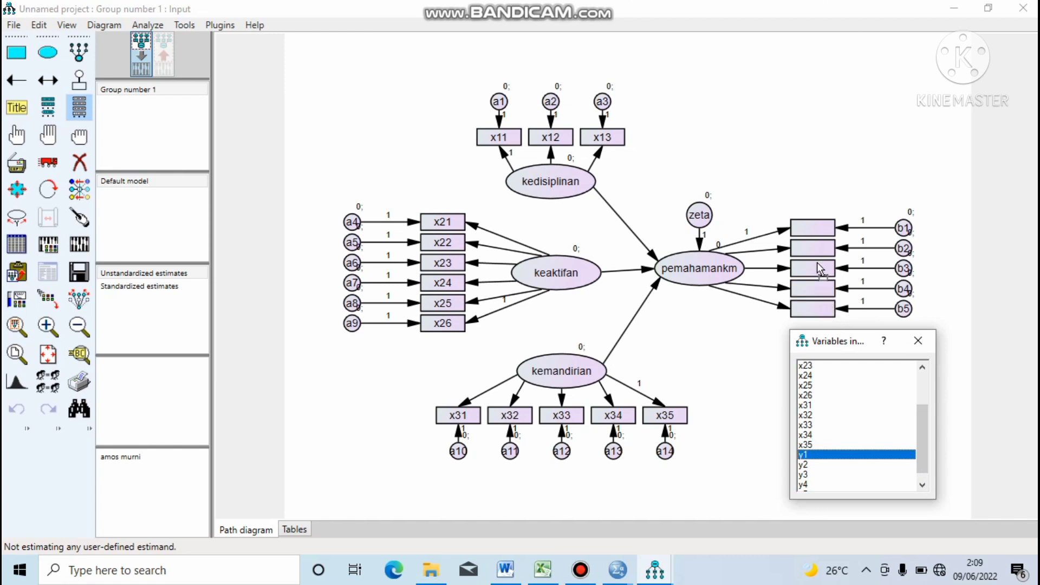
{"action": "left_click_drag", "start_coordinate": [813, 212], "coordinate": [812, 233]}
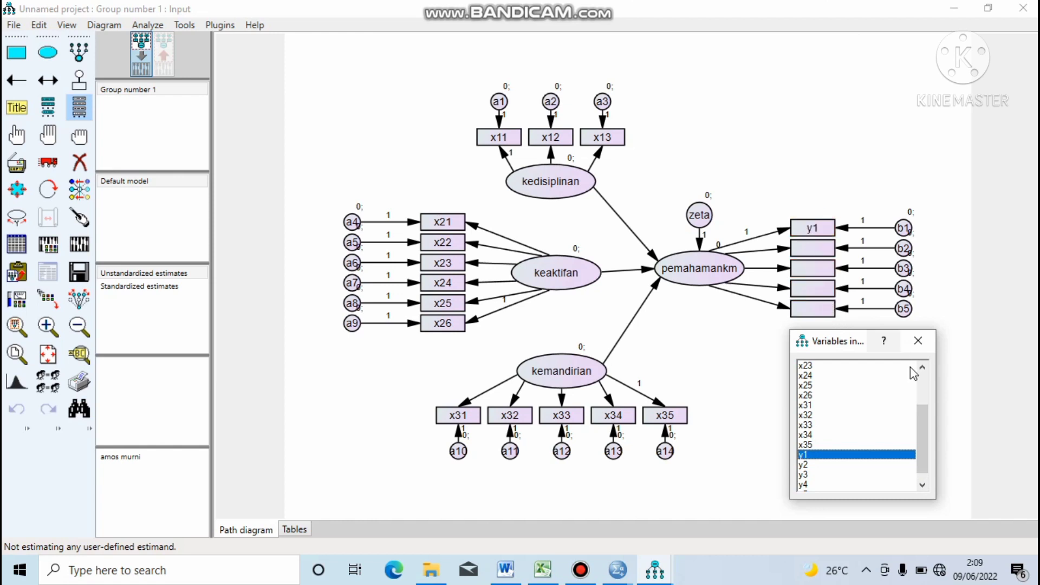
{"action": "left_click_drag", "start_coordinate": [874, 349], "coordinate": [935, 152]}
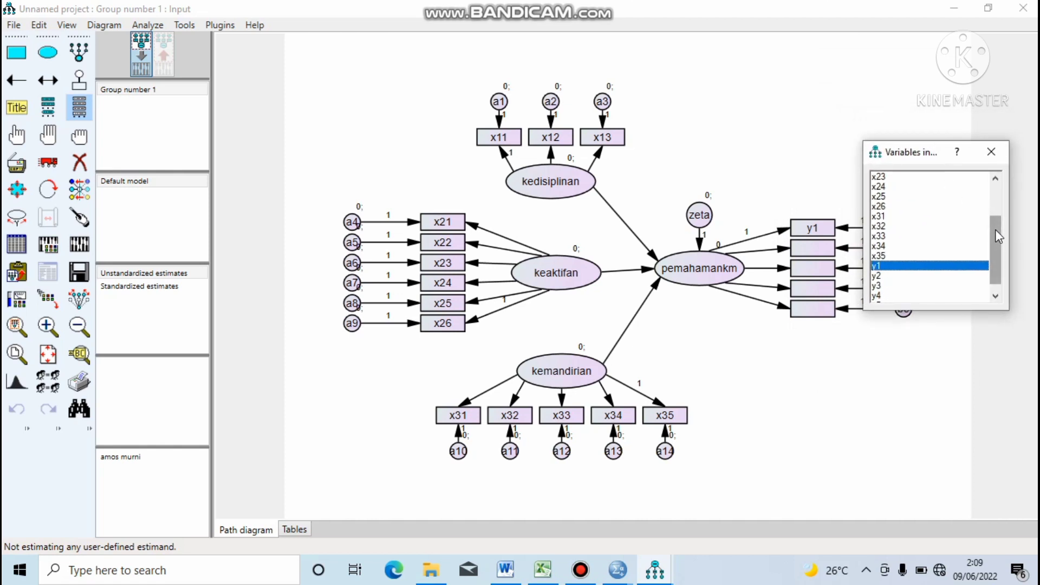
{"action": "left_click_drag", "start_coordinate": [995, 229], "coordinate": [995, 272]}
{"action": "left_click_drag", "start_coordinate": [880, 265], "coordinate": [817, 251]}
{"action": "left_click_drag", "start_coordinate": [878, 276], "coordinate": [815, 271]}
{"action": "left_click_drag", "start_coordinate": [883, 285], "coordinate": [812, 315]}
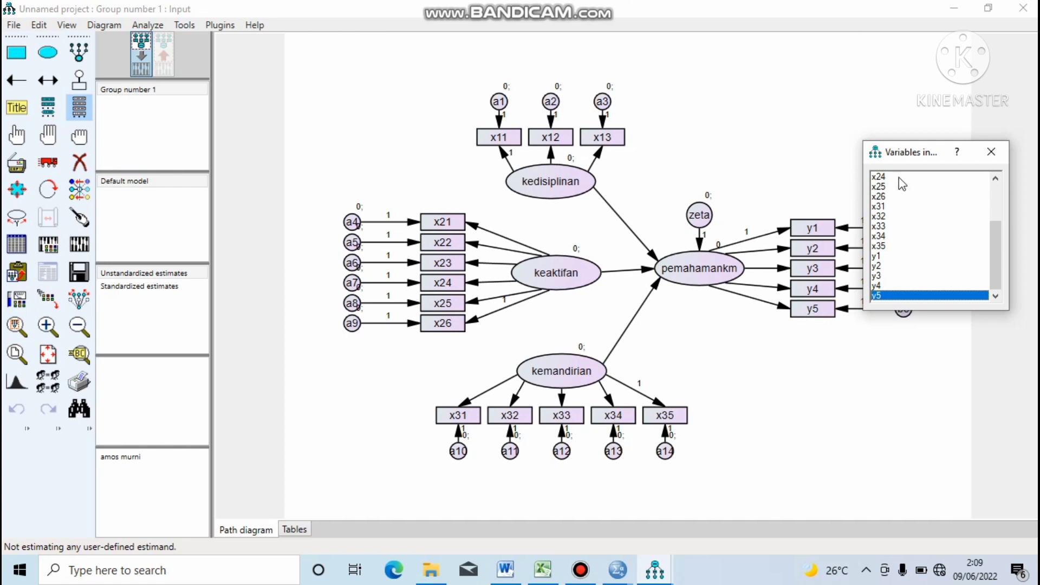
{"action": "left_click", "coordinate": [995, 149]}
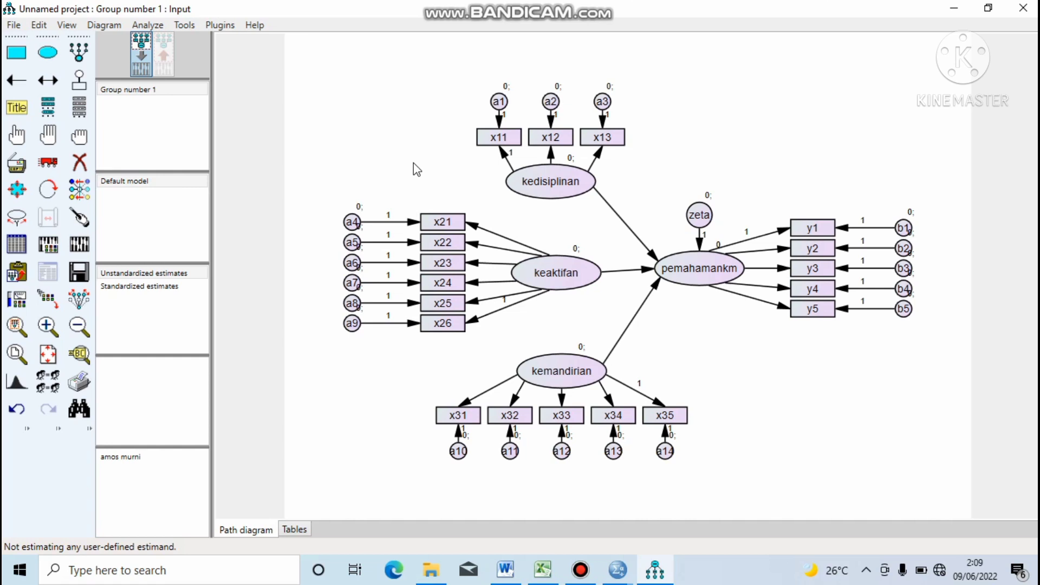
Step: Save the model as "hasil data amos" in the praktek amos folder under Documents
{"action": "left_click", "coordinate": [13, 26]}
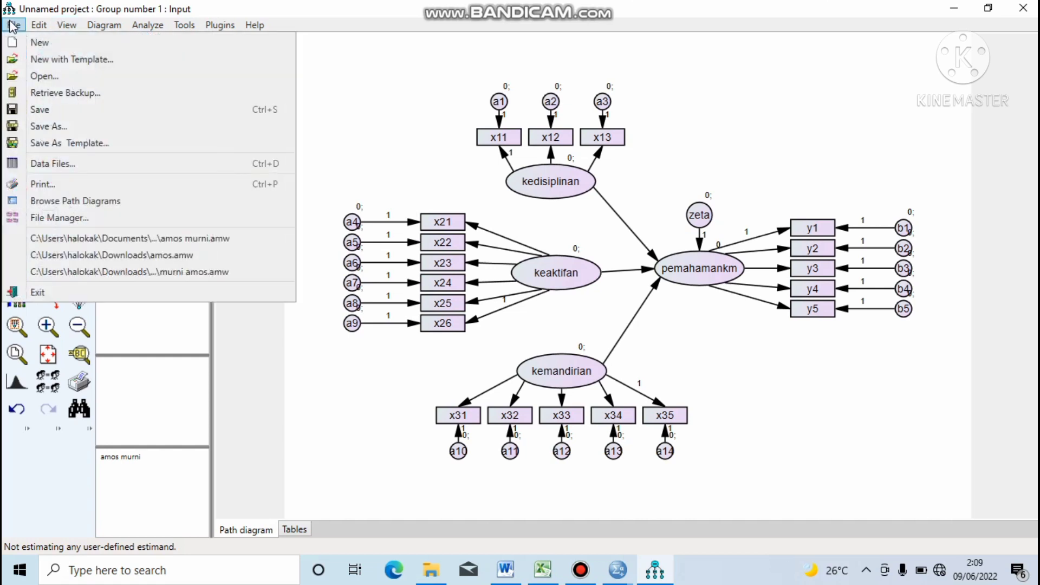
{"action": "left_click", "coordinate": [72, 107]}
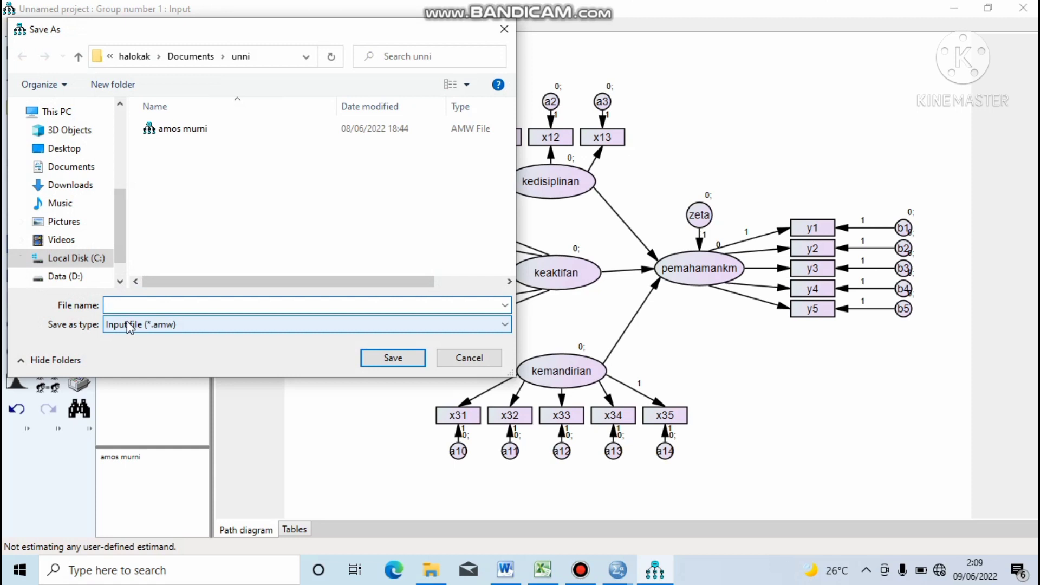
{"action": "type", "text": "ha"}
{"action": "type", "text": "sil data amos"}
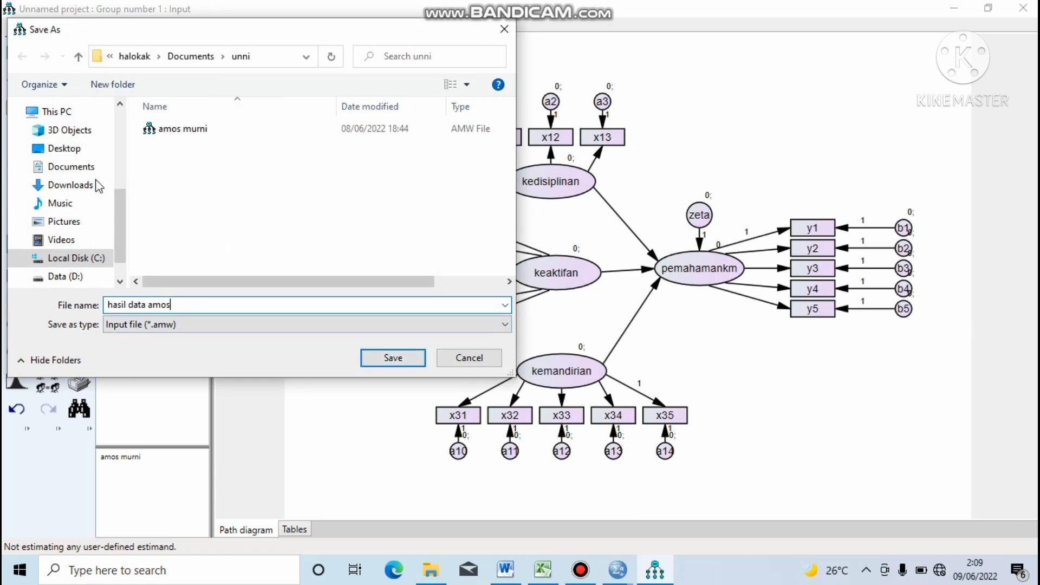
{"action": "left_click", "coordinate": [72, 168]}
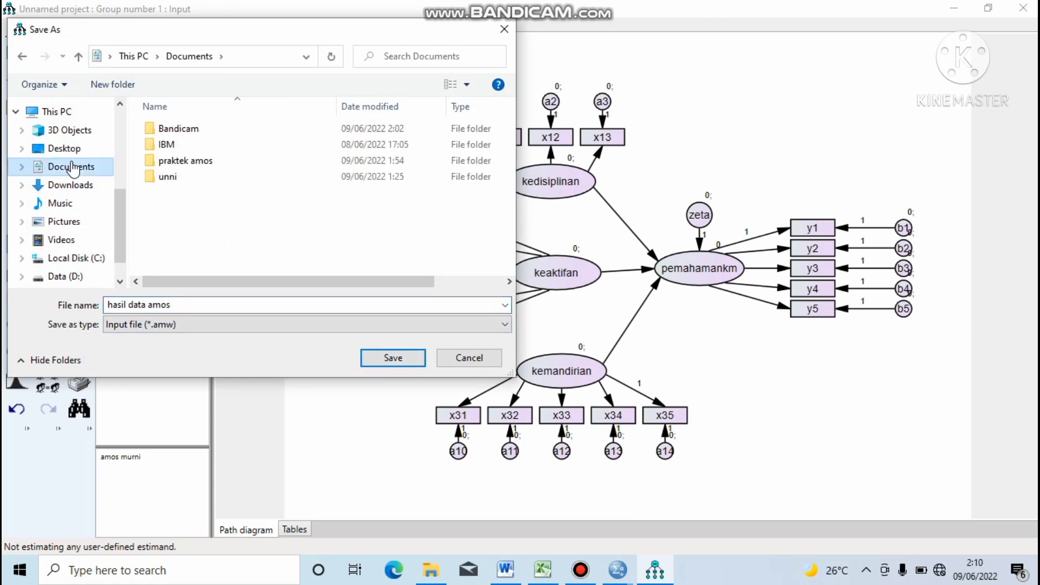
{"action": "left_click", "coordinate": [173, 161]}
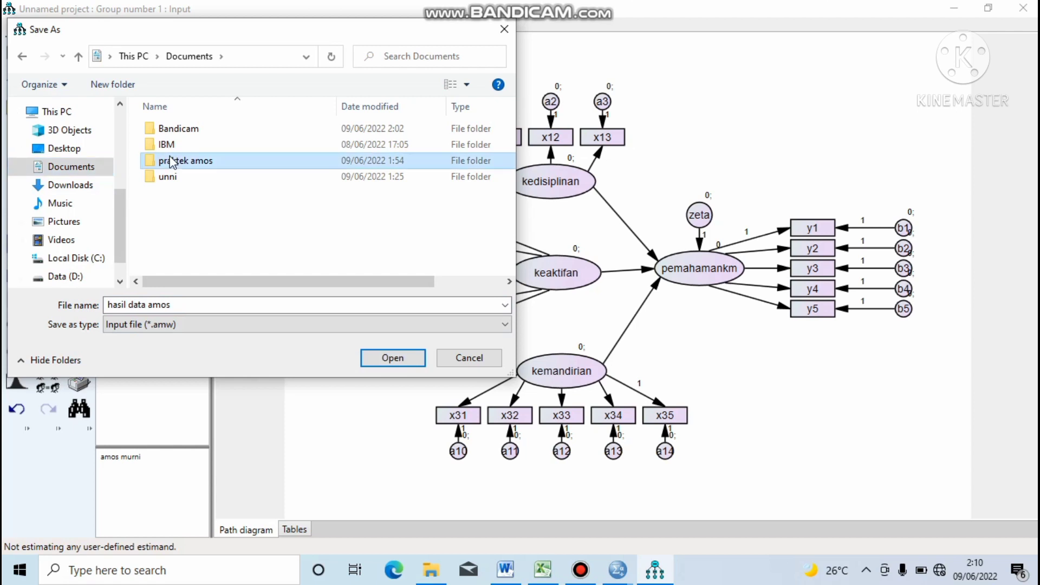
{"action": "double_click", "coordinate": [171, 160]}
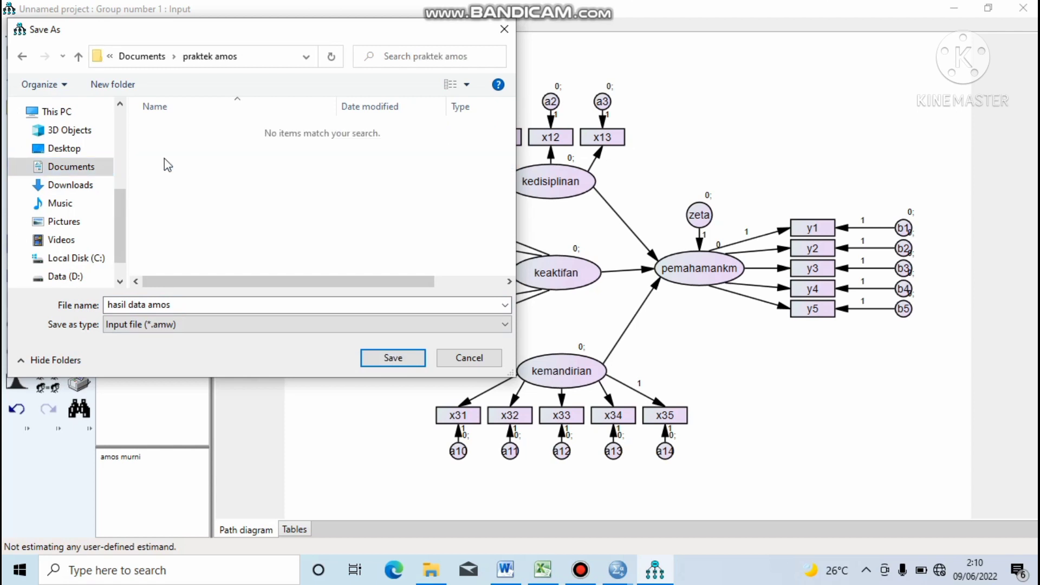
{"action": "left_click", "coordinate": [404, 360]}
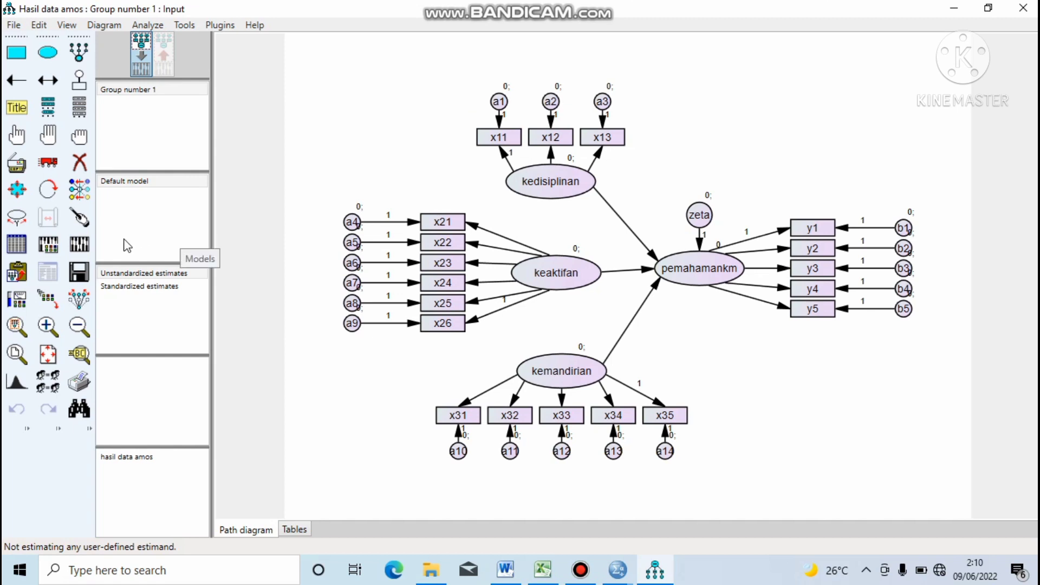
Step: Try to calculate the model's estimates, but cancel the analysis at the warning about uncorrelated variables
{"action": "left_click", "coordinate": [87, 245]}
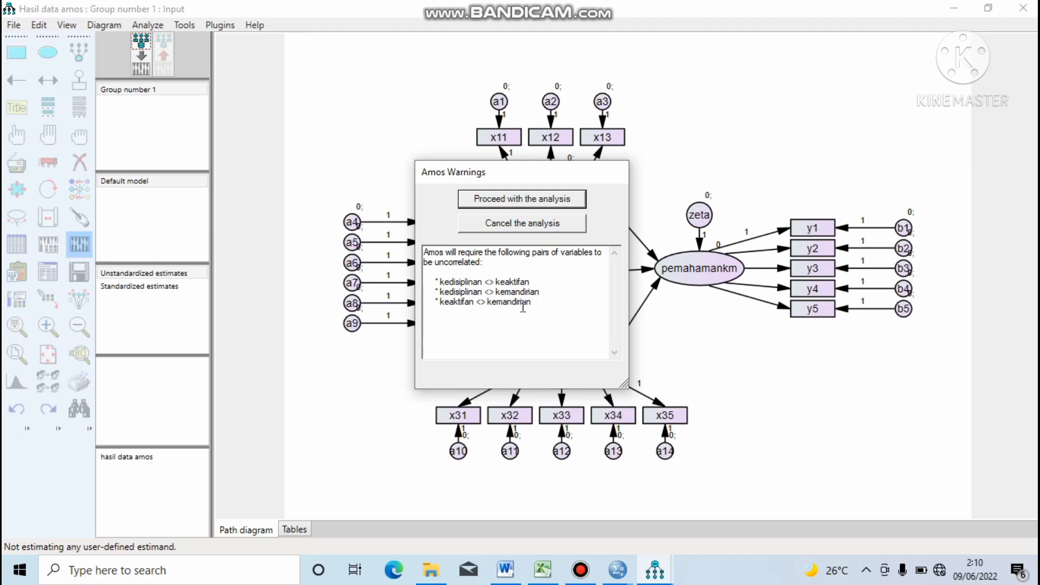
{"action": "left_click", "coordinate": [546, 226]}
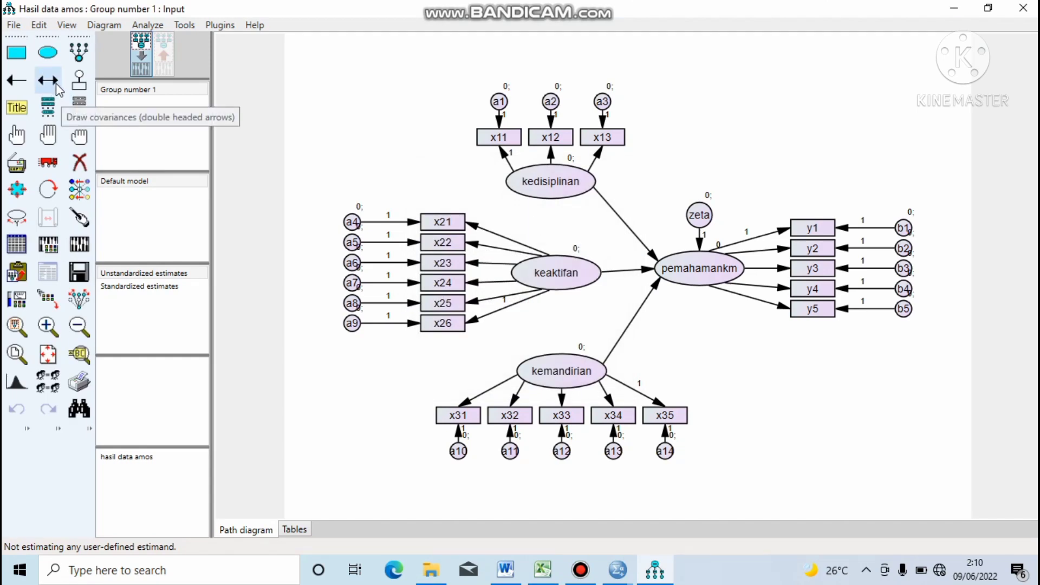
Step: Draw covariance arrows between each pair of kedisiplinan, keaktifan and kemandirian, and save the model
{"action": "left_click", "coordinate": [56, 83]}
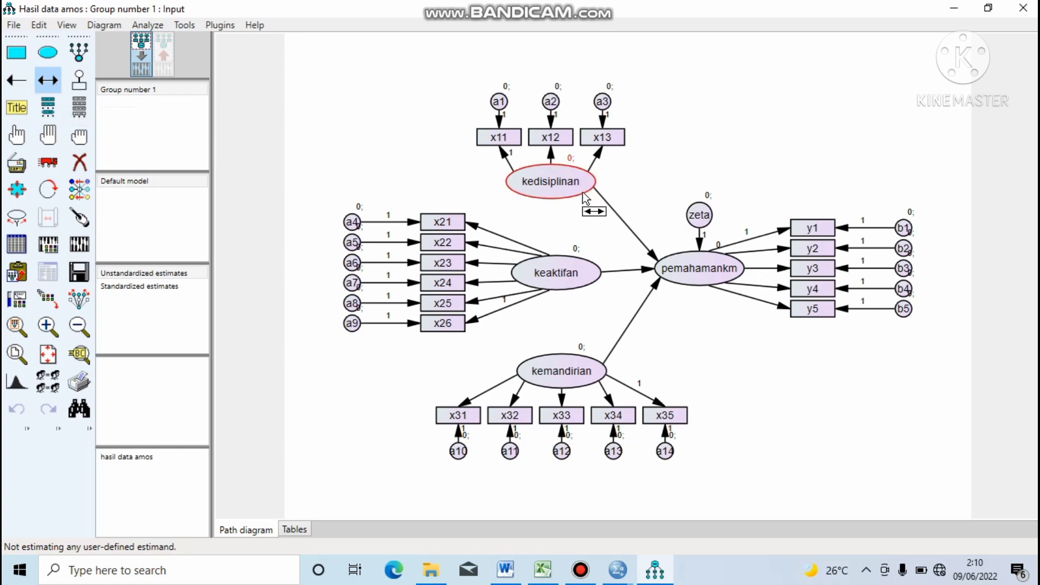
{"action": "left_click_drag", "start_coordinate": [591, 204], "coordinate": [569, 358]}
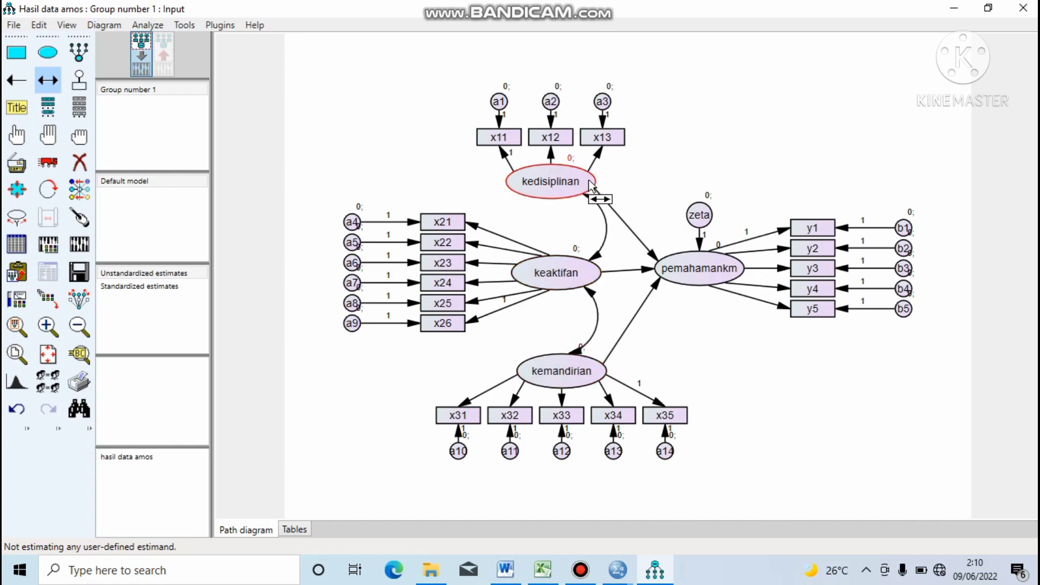
{"action": "left_click_drag", "start_coordinate": [591, 186], "coordinate": [595, 370]}
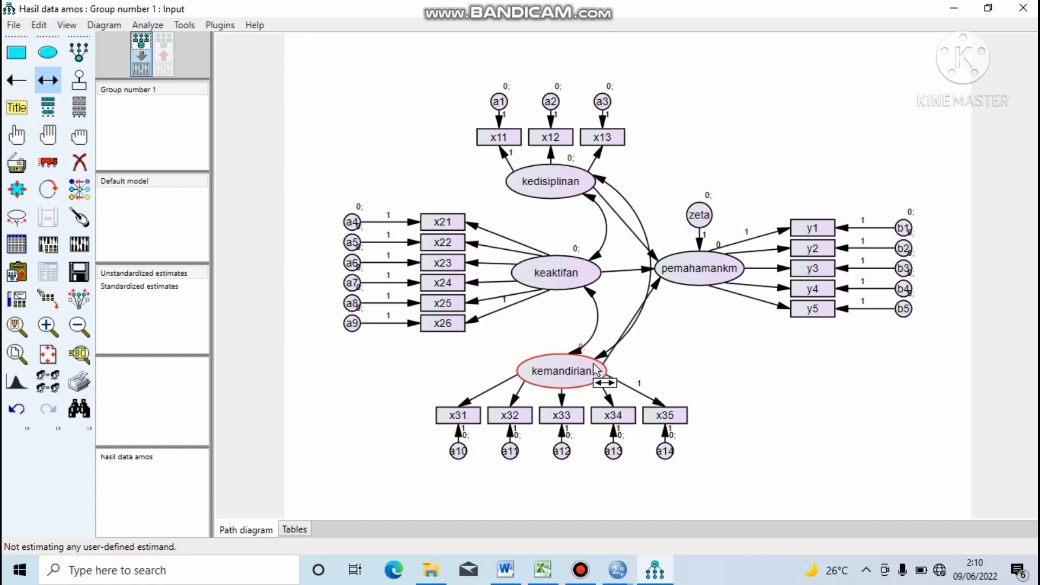
{"action": "left_click", "coordinate": [14, 26]}
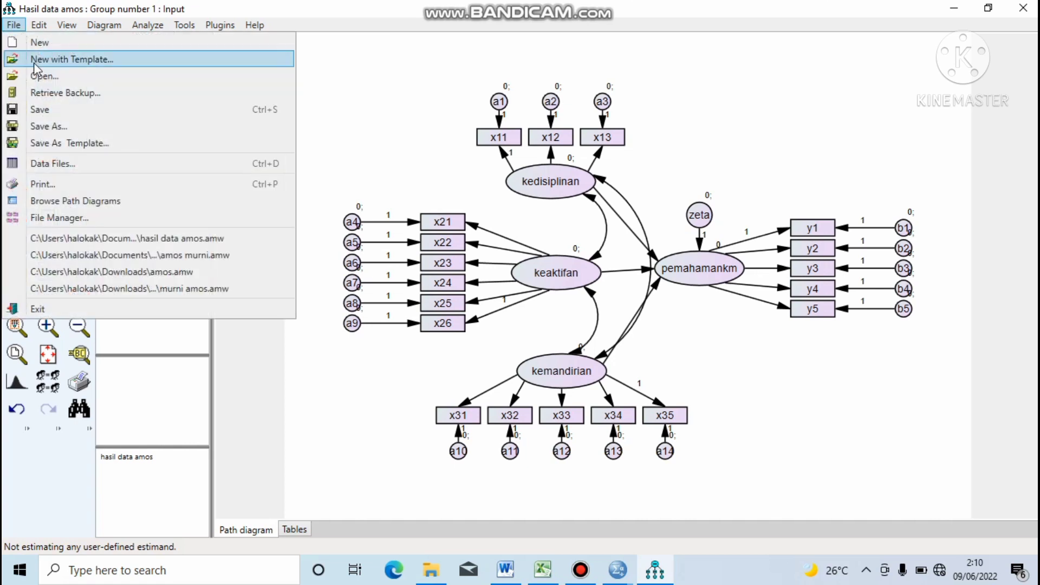
{"action": "left_click", "coordinate": [49, 109]}
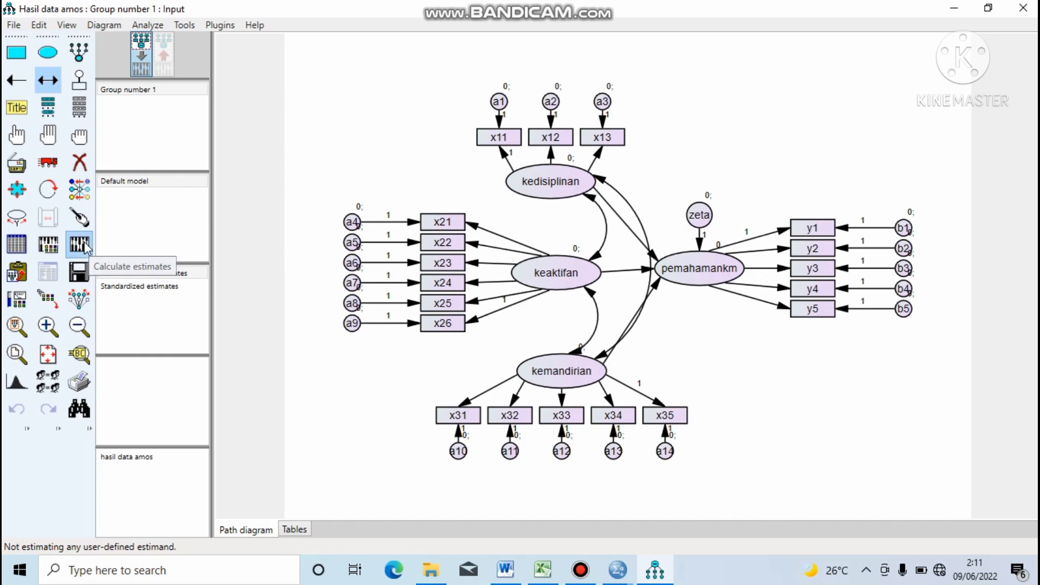
Step: Calculate the model's estimates and display the standardized estimates on the output path diagram
{"action": "left_click", "coordinate": [83, 242]}
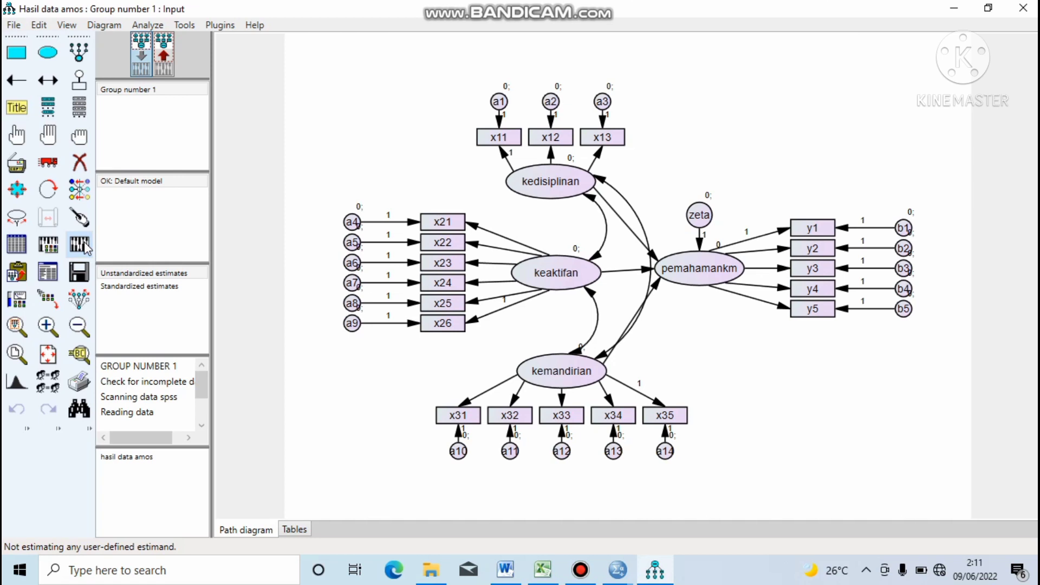
{"action": "left_click", "coordinate": [120, 285]}
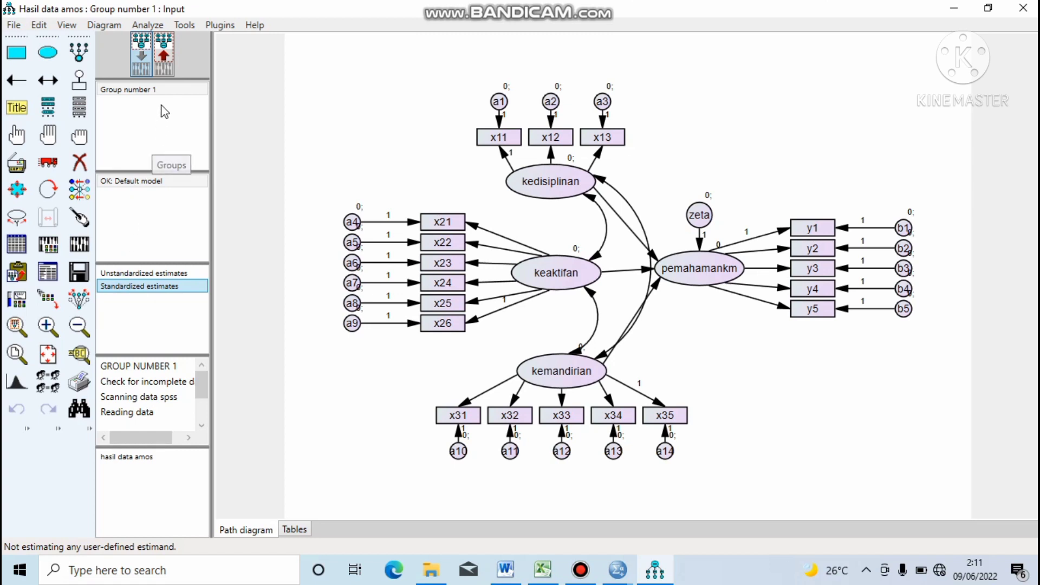
{"action": "left_click", "coordinate": [165, 68]}
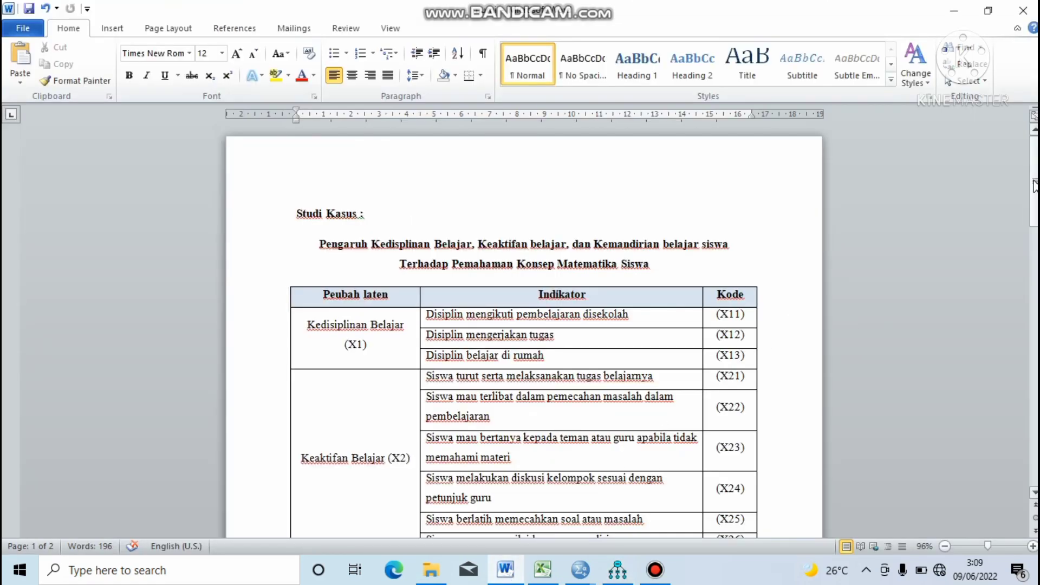
Step: Review the Kesimpulan section with the output diagram in the Word case-study document
{"action": "left_click_drag", "start_coordinate": [1034, 185], "coordinate": [1034, 374]}
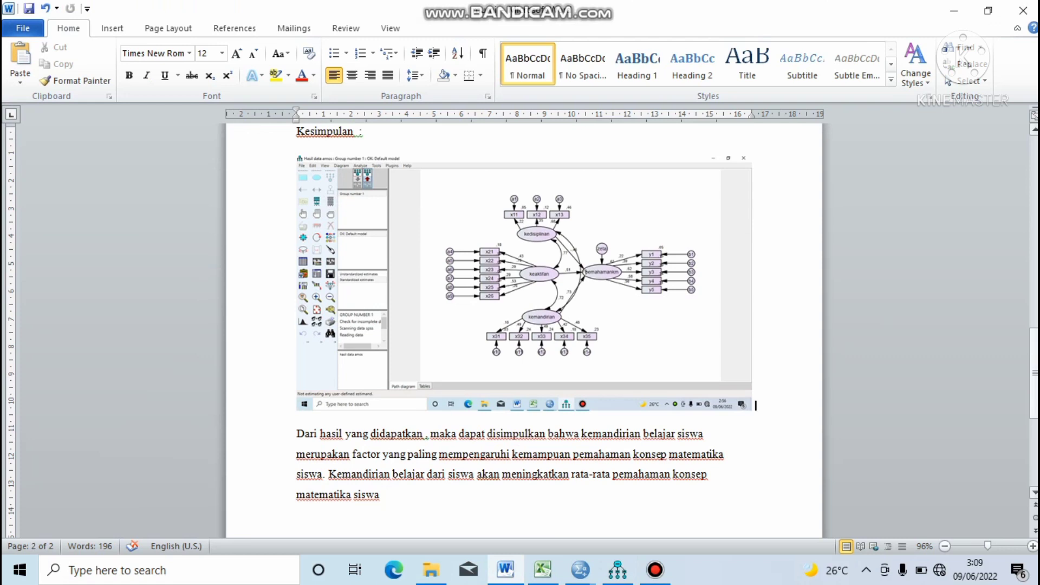